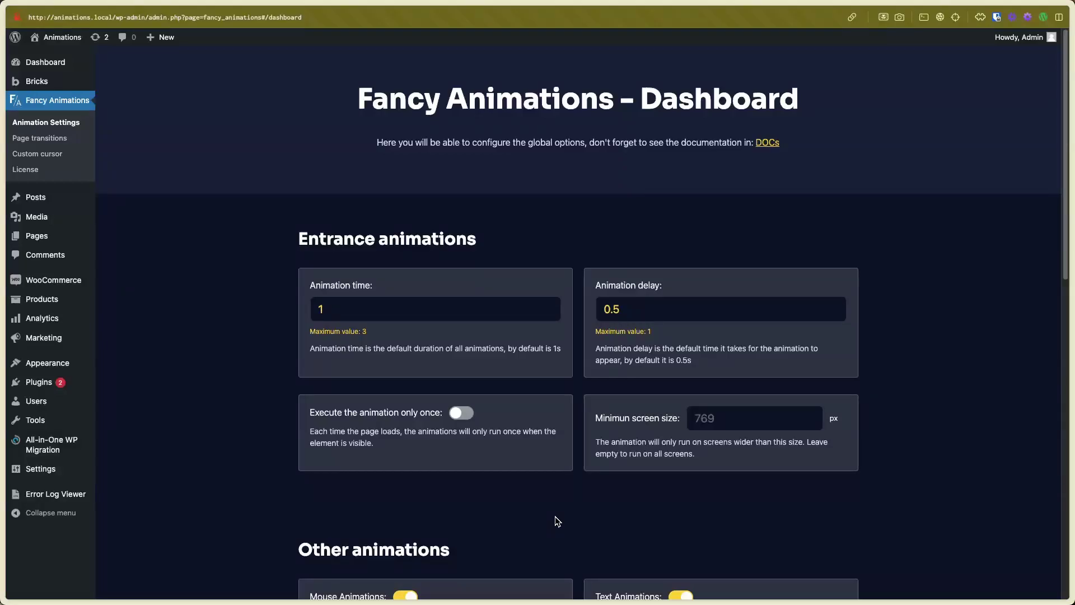
- Review the Fancy Animations dashboard settings, from the entrance animation options down to the colors
scroll(558, 521, down, 3)
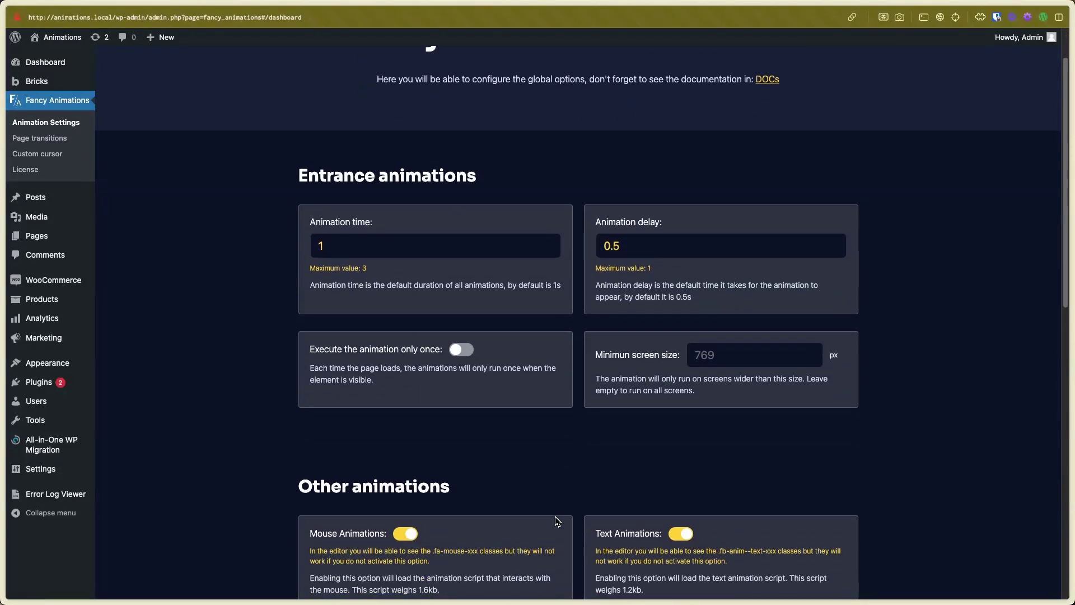
scroll(555, 517, down, 2)
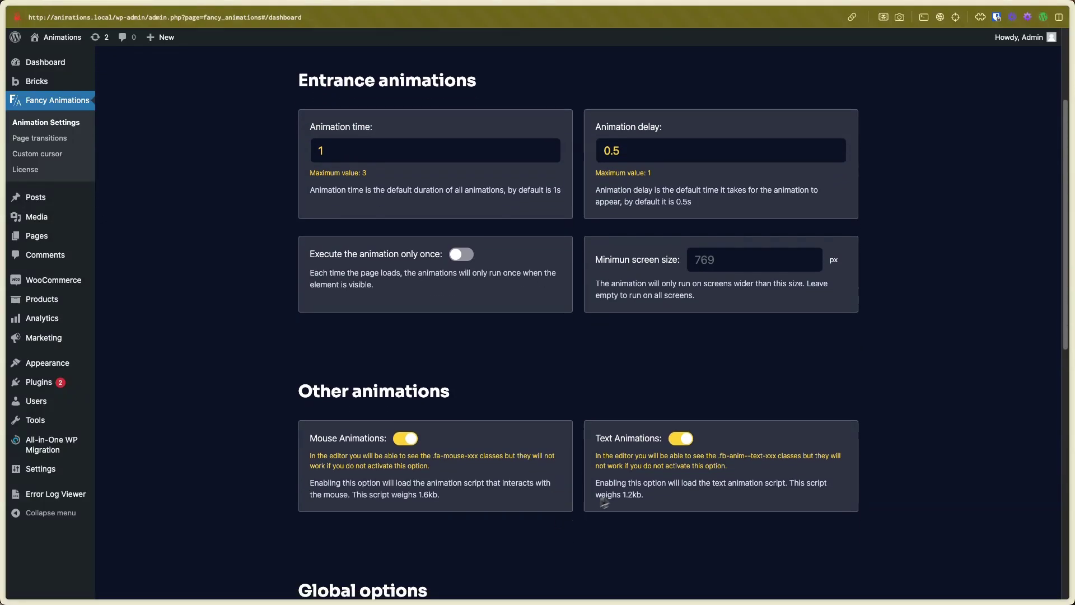
scroll(624, 462, down, 15)
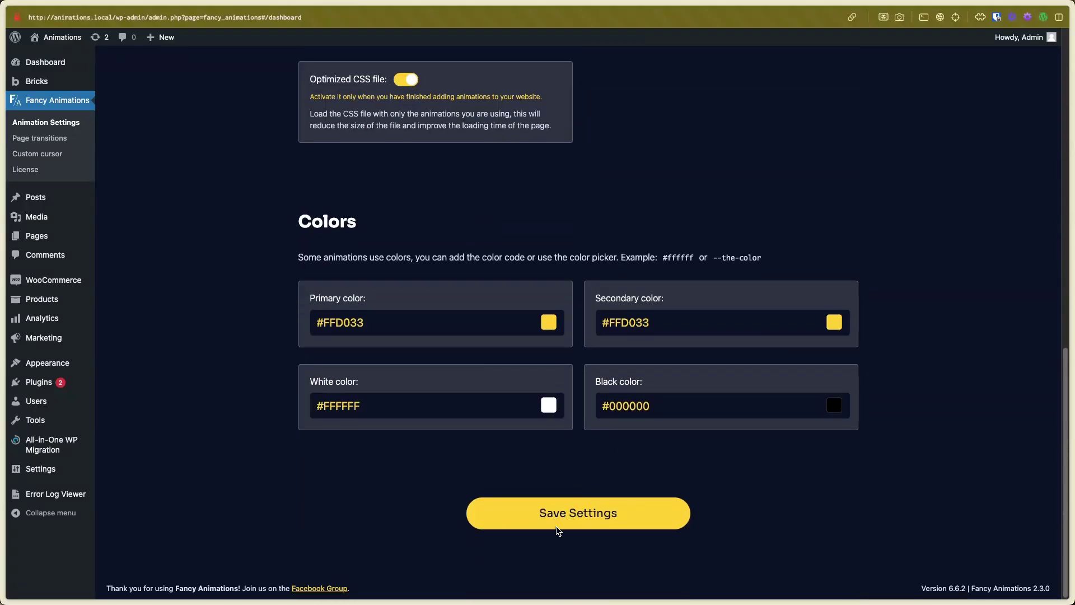
- Switch to the Fancy Animations documentation and open the How It Works page
key(ctrl+Tab)
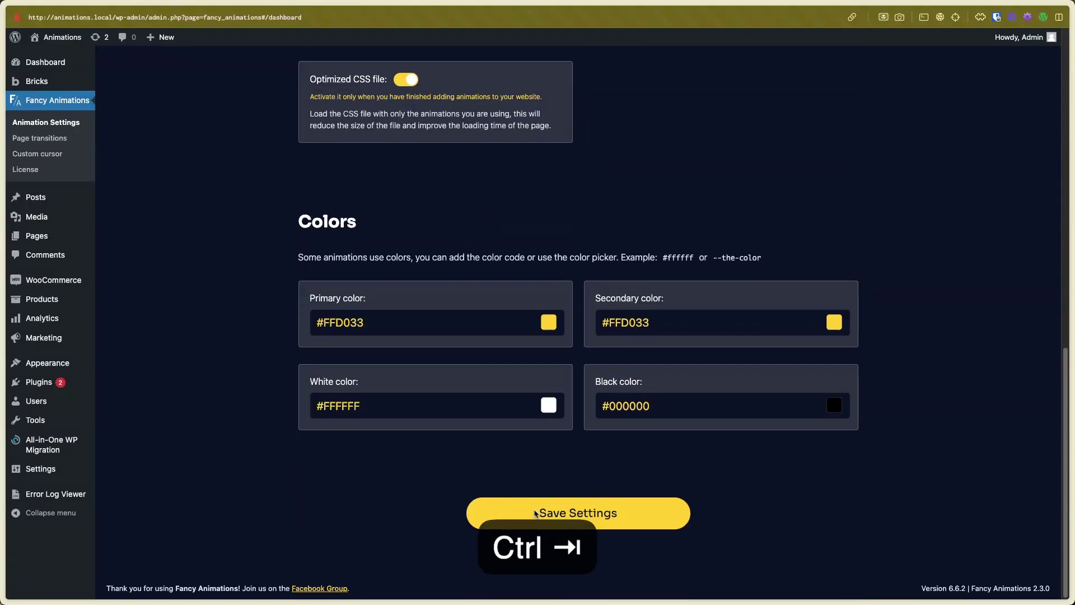
key(ctrl+Tab)
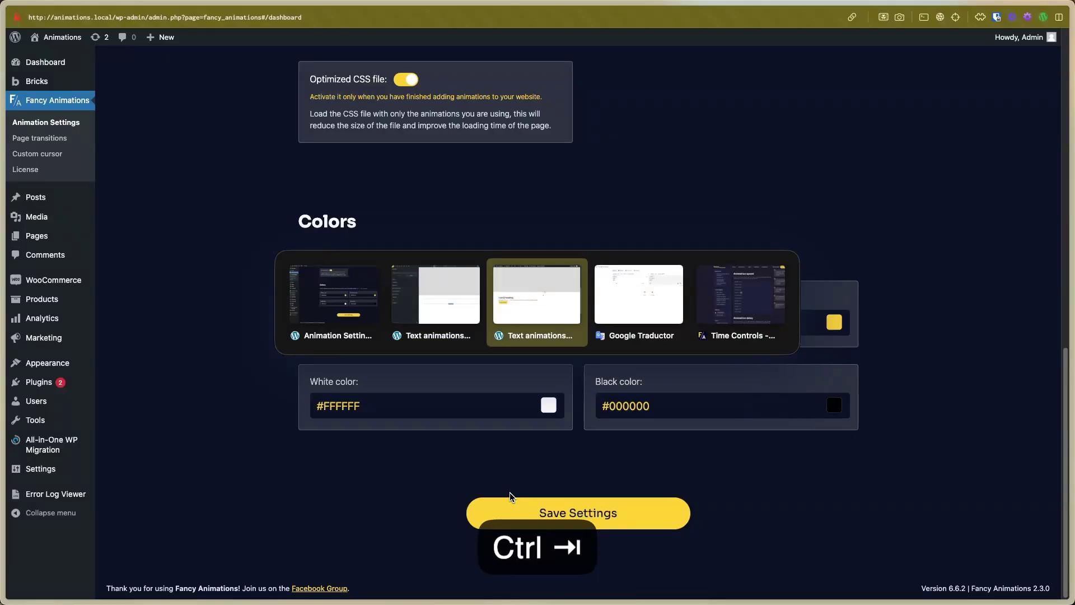
key(ctrl+Tab)
key(ctrl+Tab)
key(ctrl+Tab)
key(ctrl+Tab)
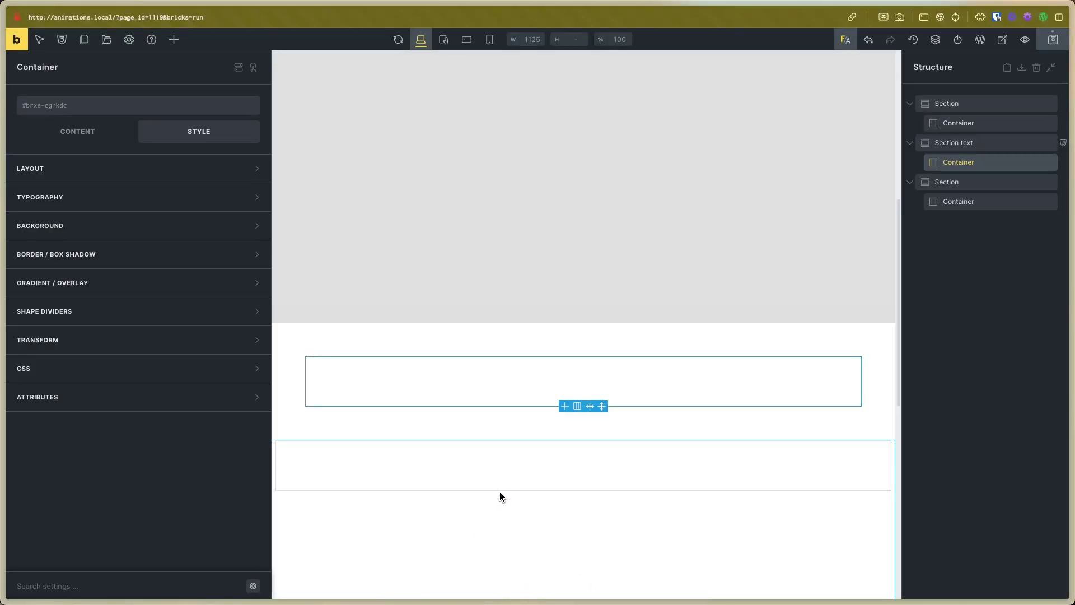
key(ctrl+Tab)
key(ctrl+Tab)
key(ctrl+Tab)
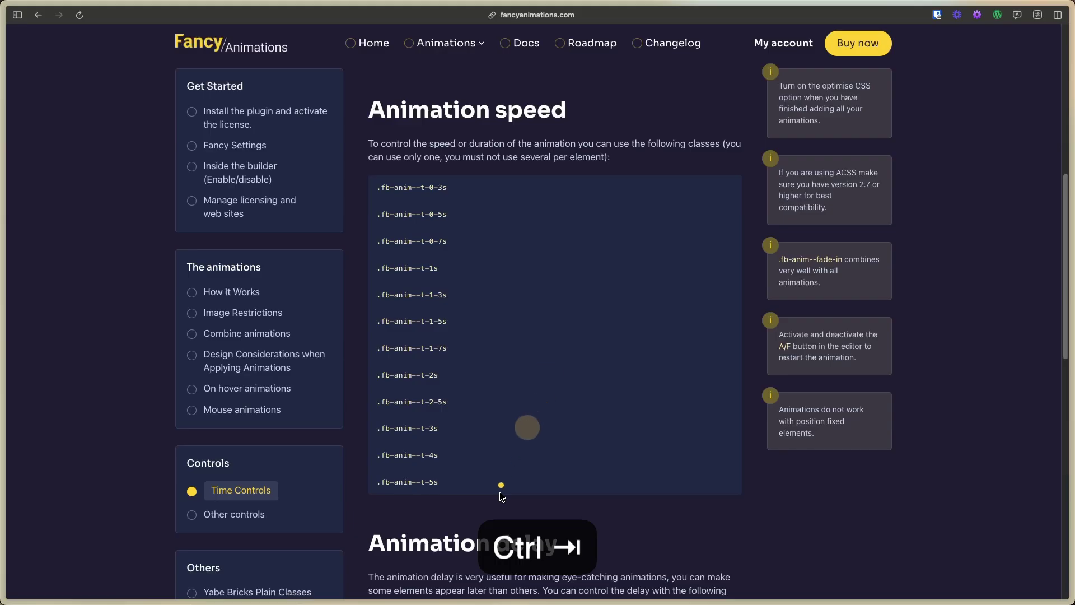
scroll(314, 280, up, 3)
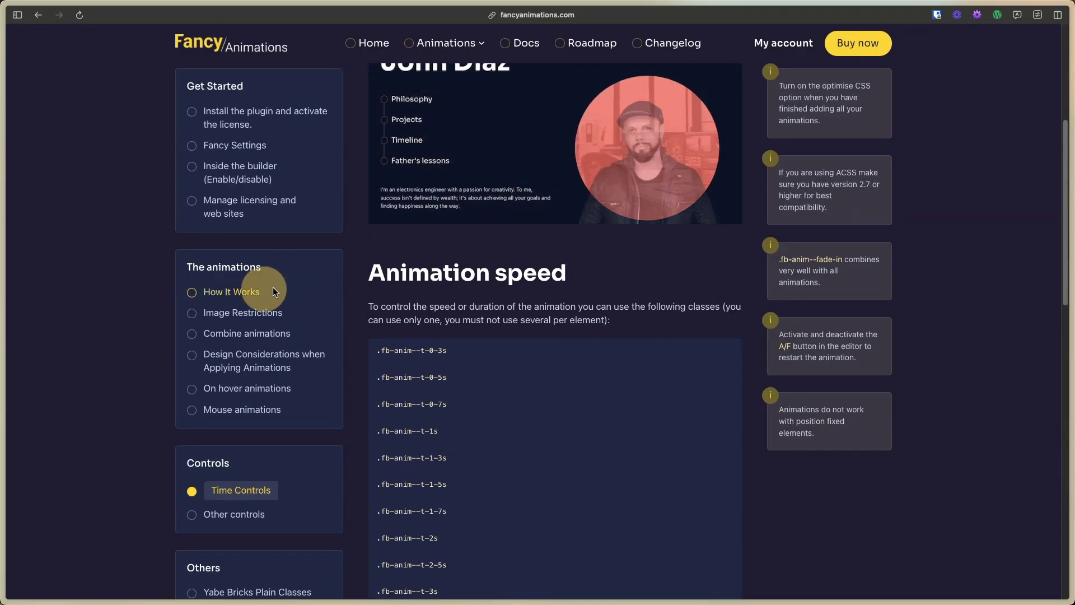
click(248, 292)
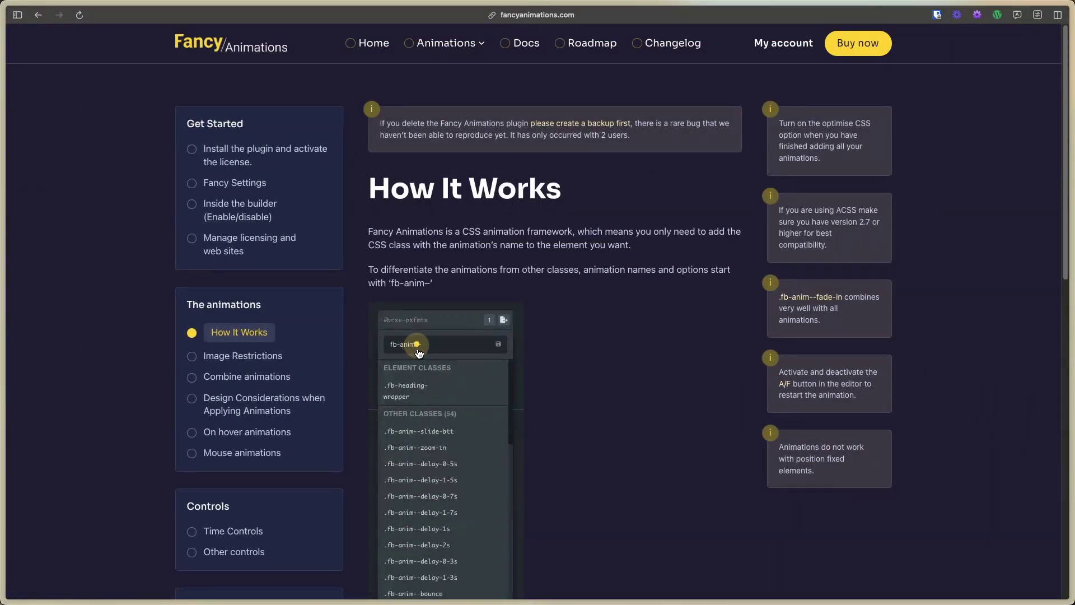
- Switch to the Bricks editor and add a heading, basic text, rich text and button to the container in Section text
key(ctrl+Tab)
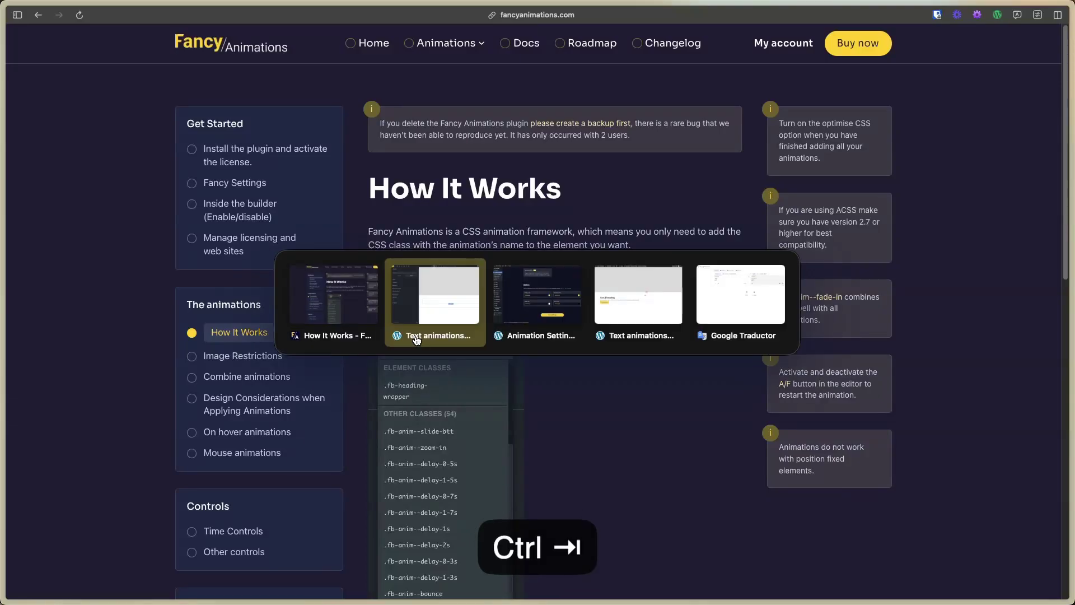
click(416, 340)
click(174, 39)
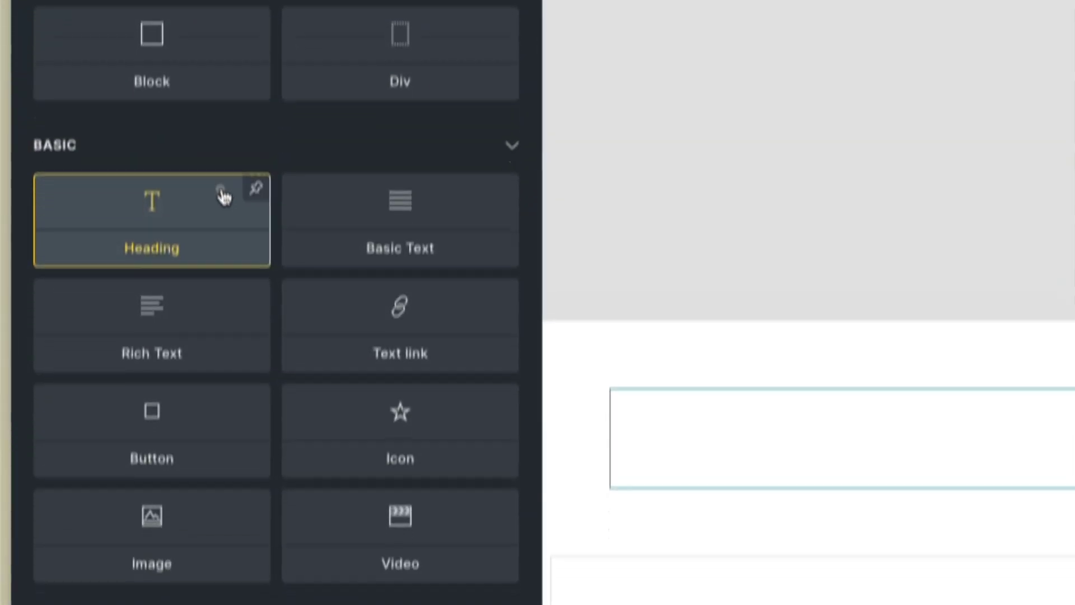
click(98, 334)
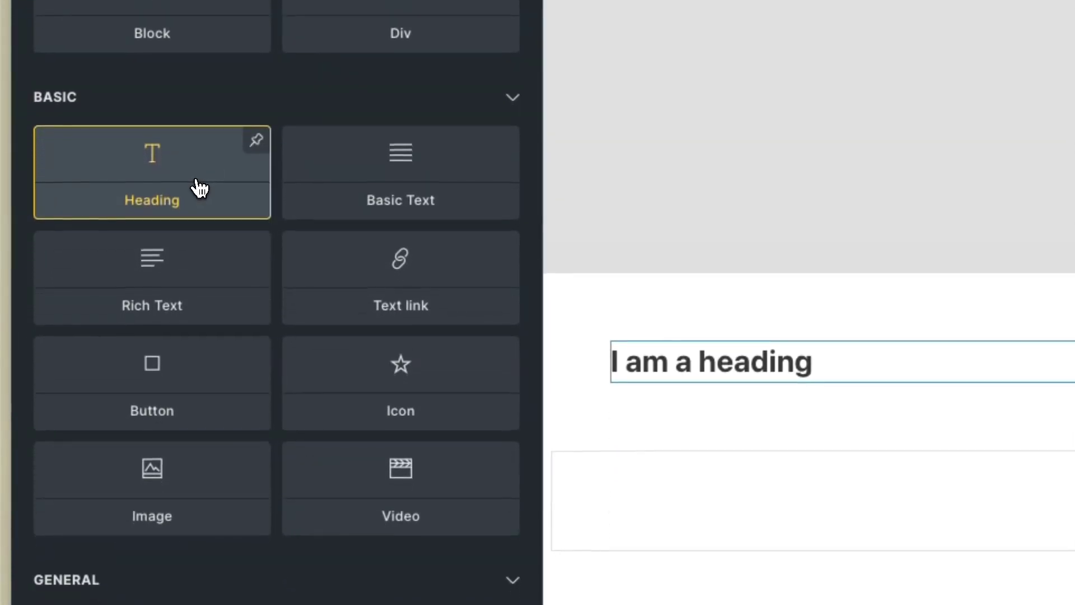
click(452, 196)
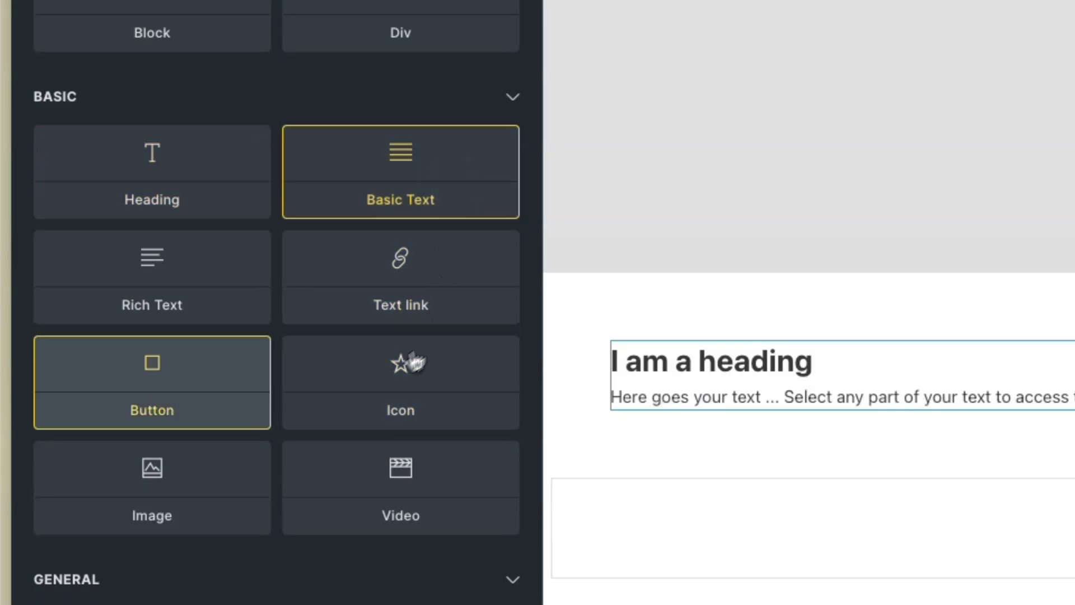
click(221, 305)
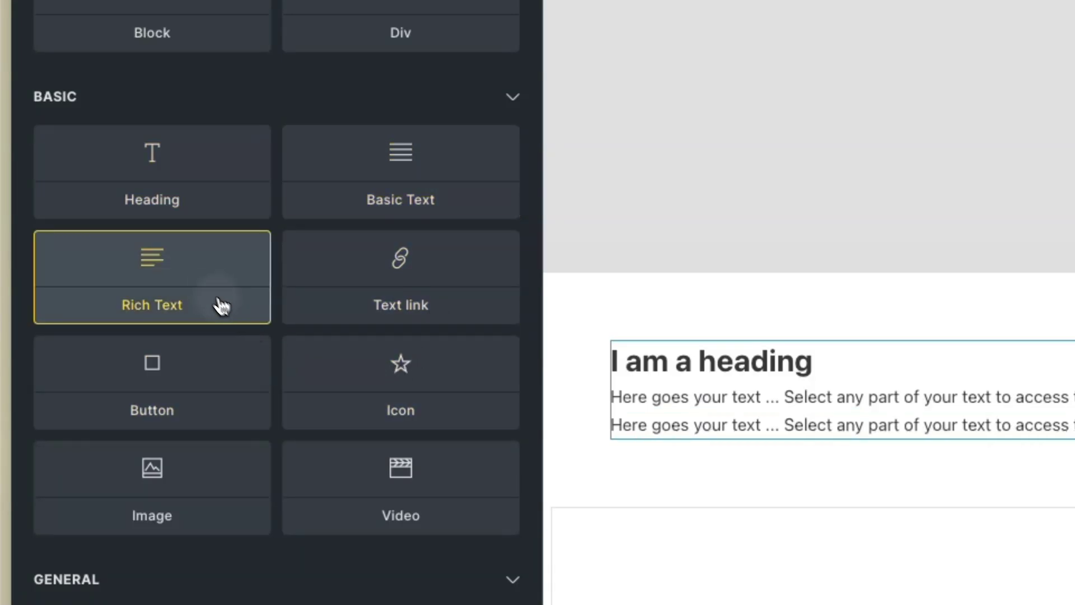
click(242, 417)
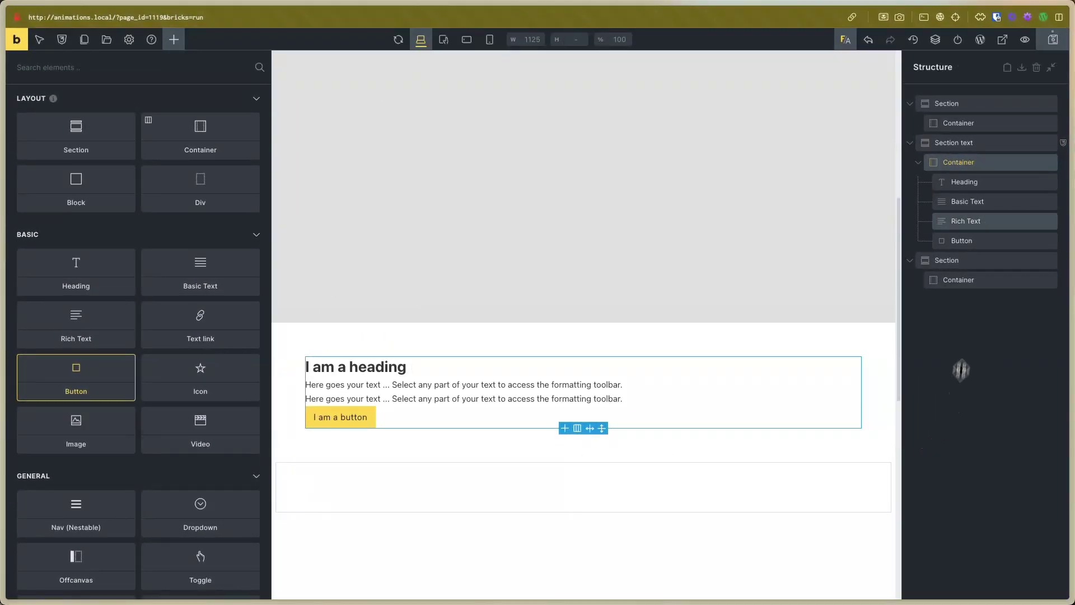
- Assign the class fb-anim--text-blur to the heading in the Section text container
click(959, 181)
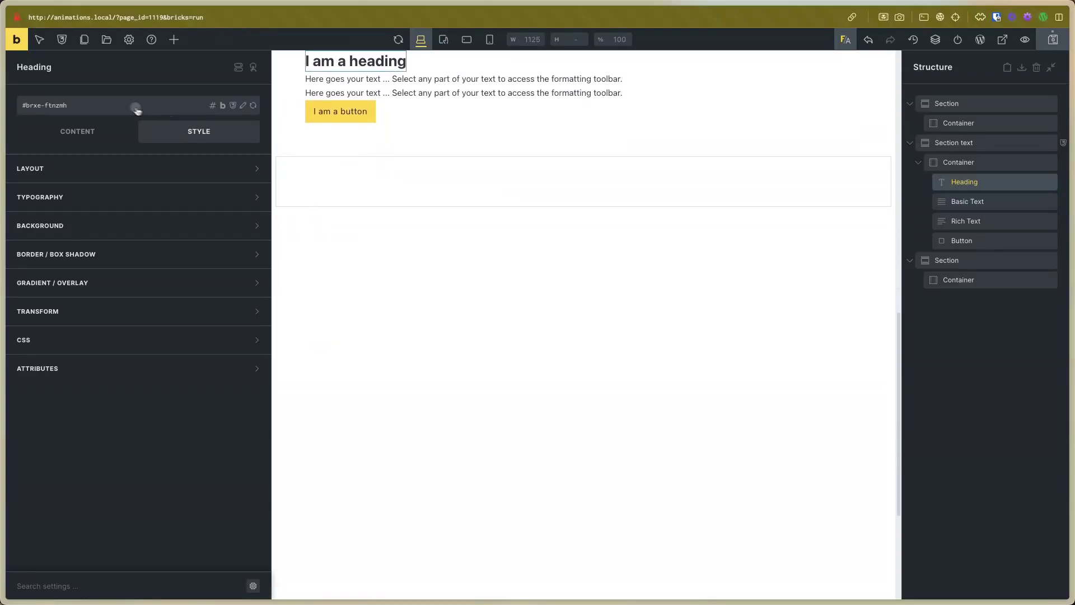
click(121, 108)
text(f)
text(b-anim)
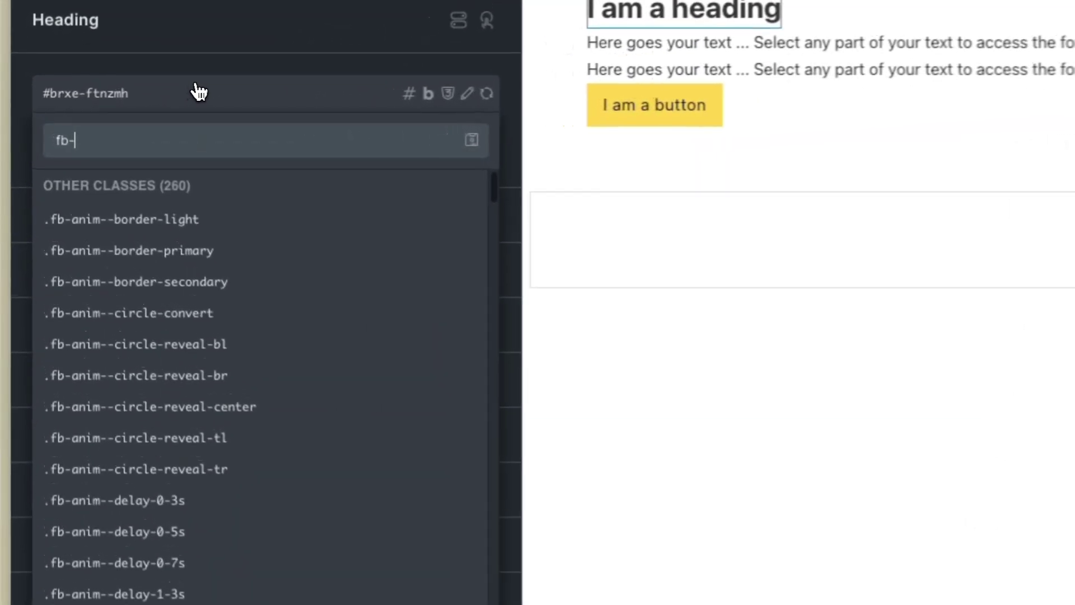
text(--)
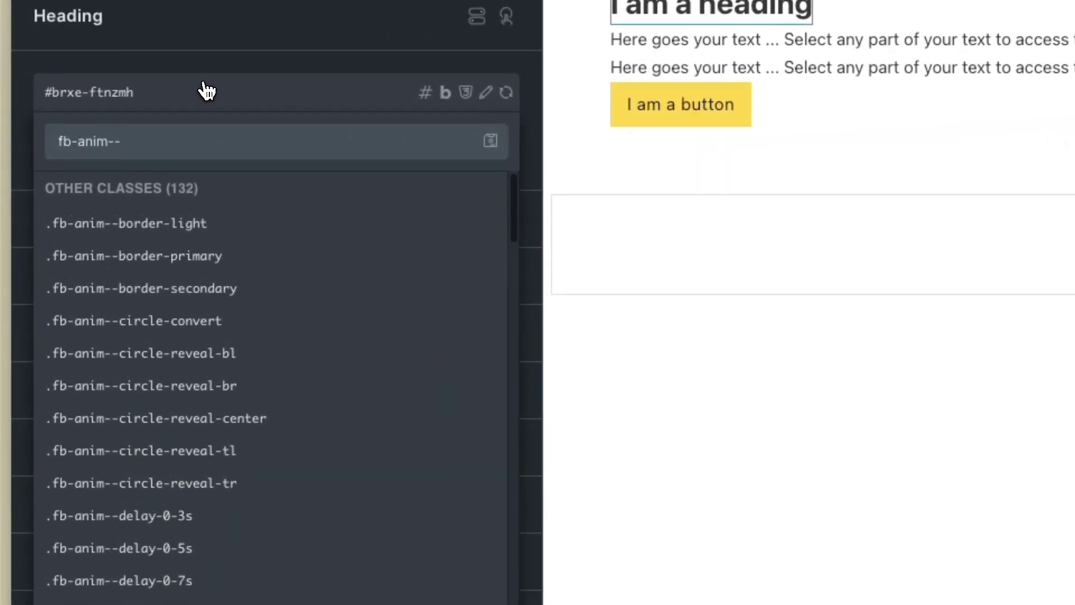
text(text)
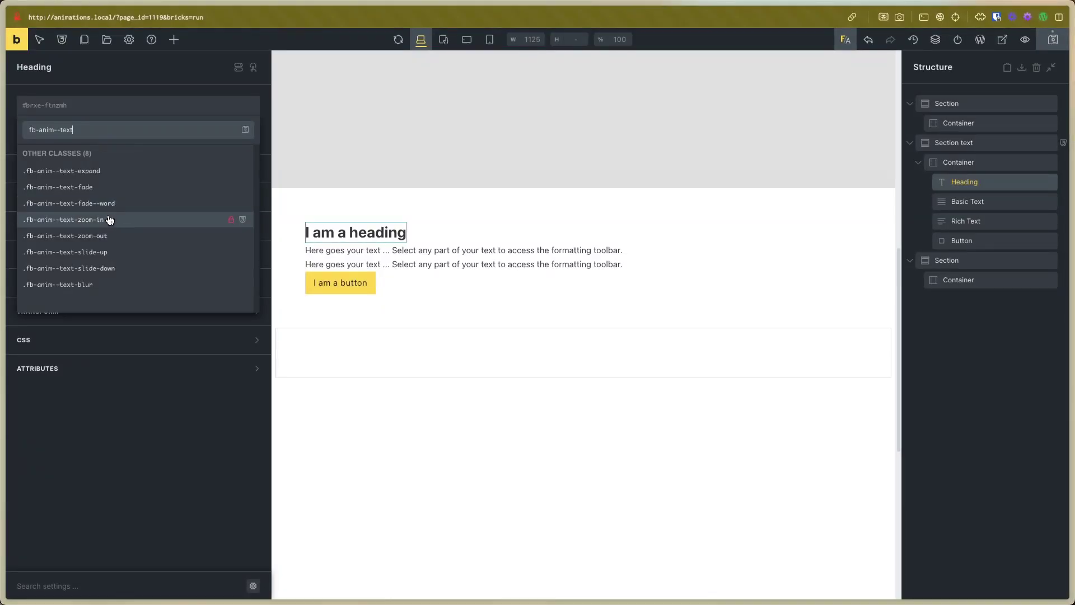
click(78, 285)
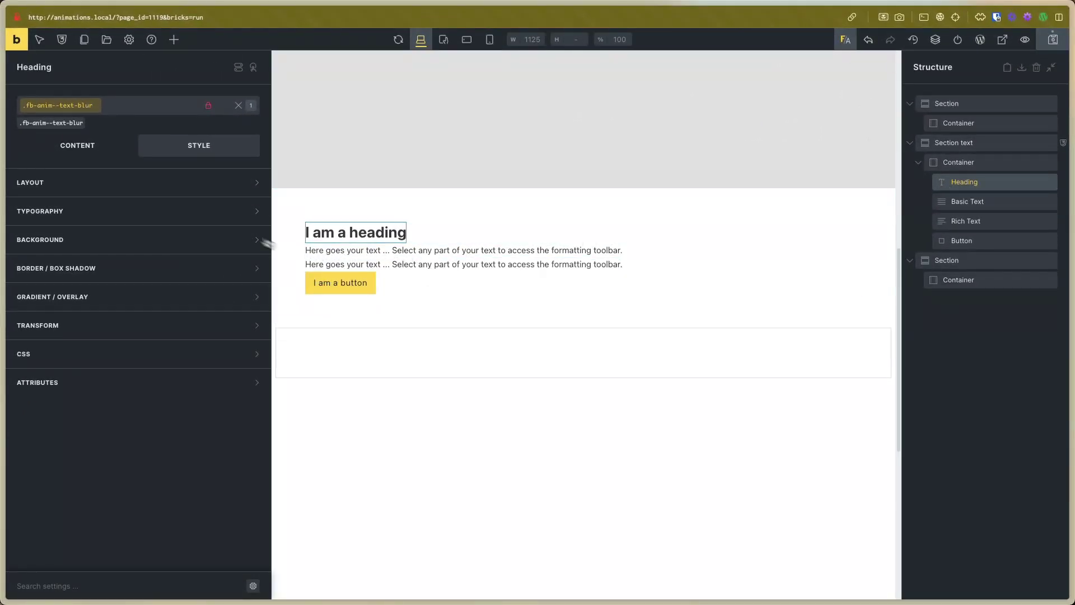
- Assign the class fb-anim--text-fade to the basic text element below the heading
click(334, 247)
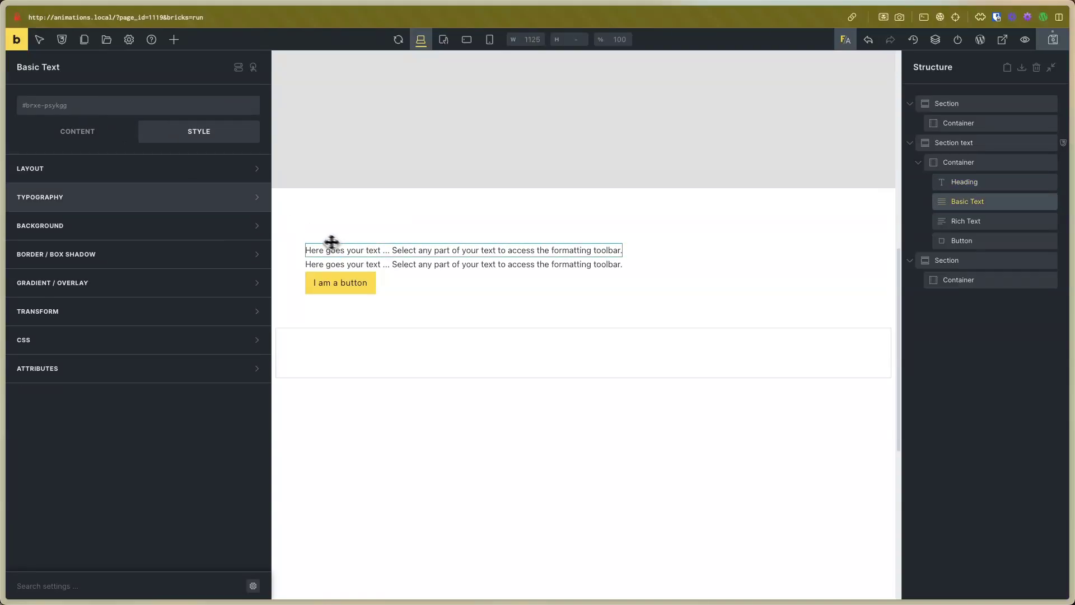
click(54, 106)
text(fb)
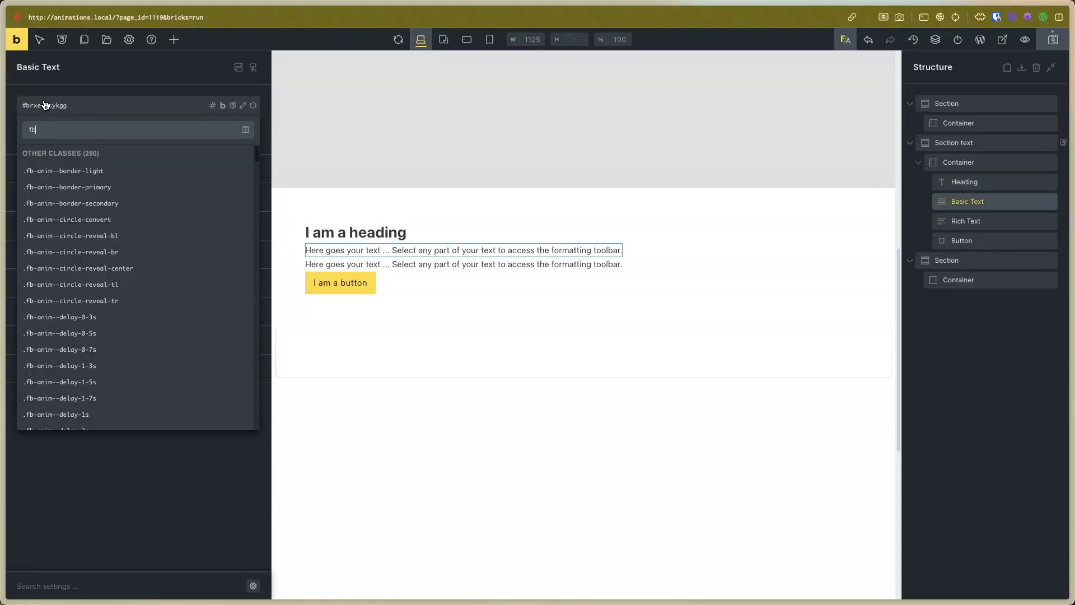
text(-anin--)
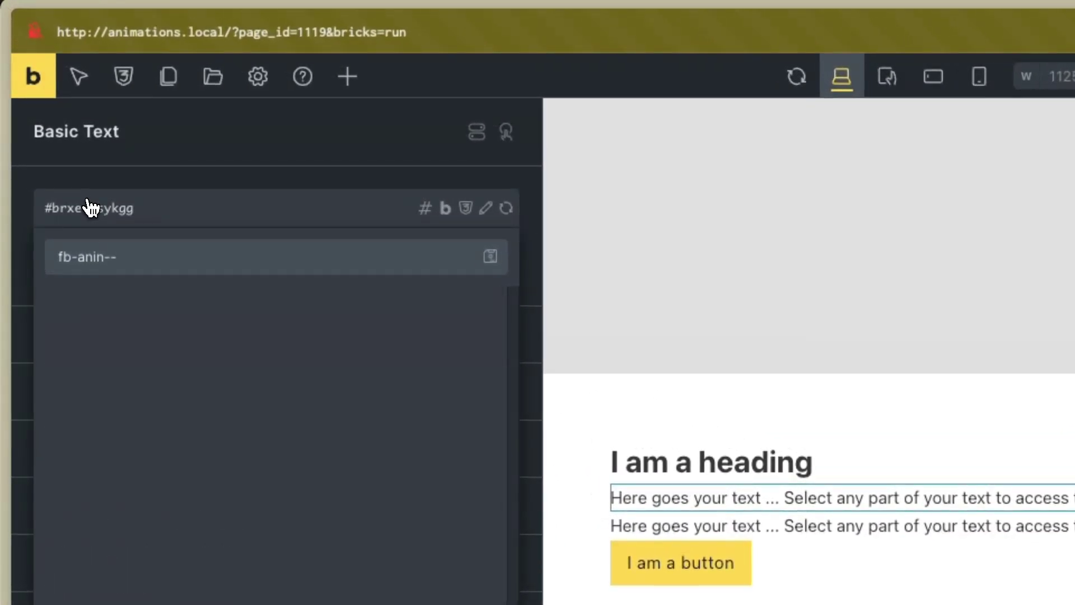
text(te)
key(BackSpace)
key(BackSpace)
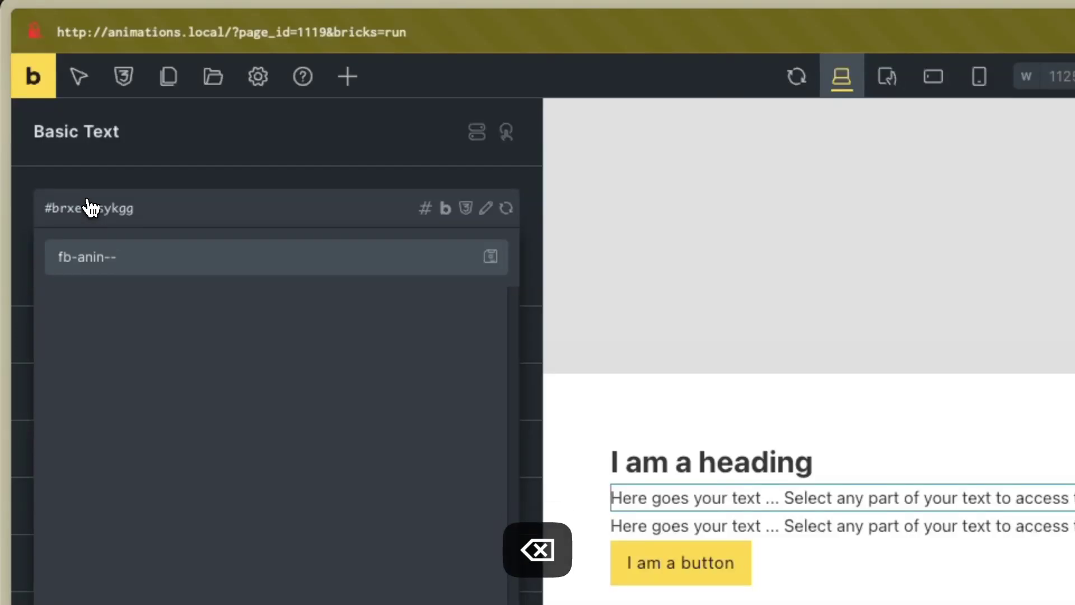
key(BackSpace)
key(BackSpace)
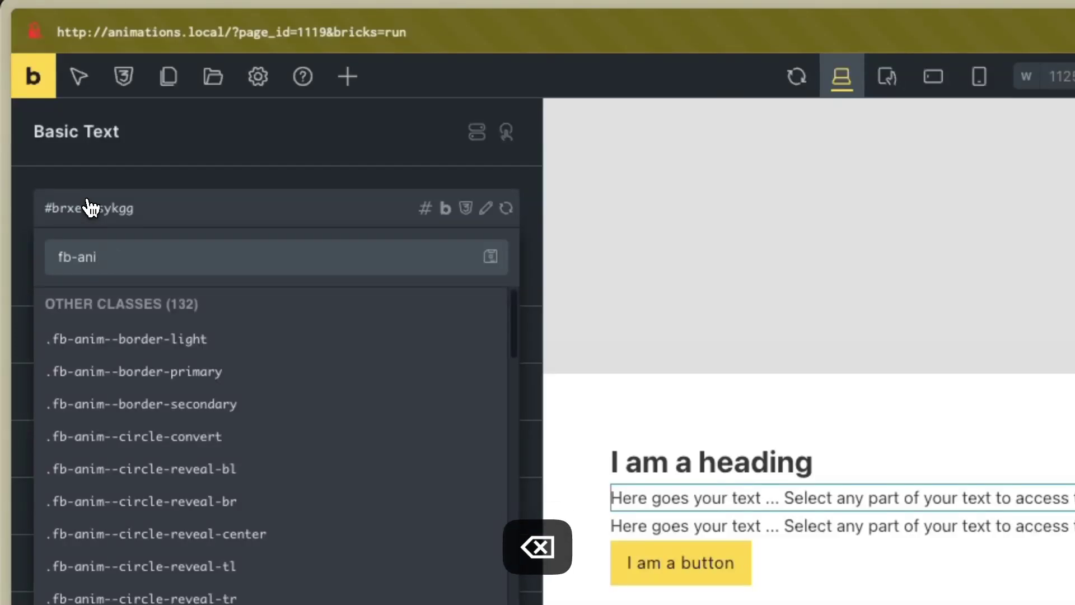
text(m--text)
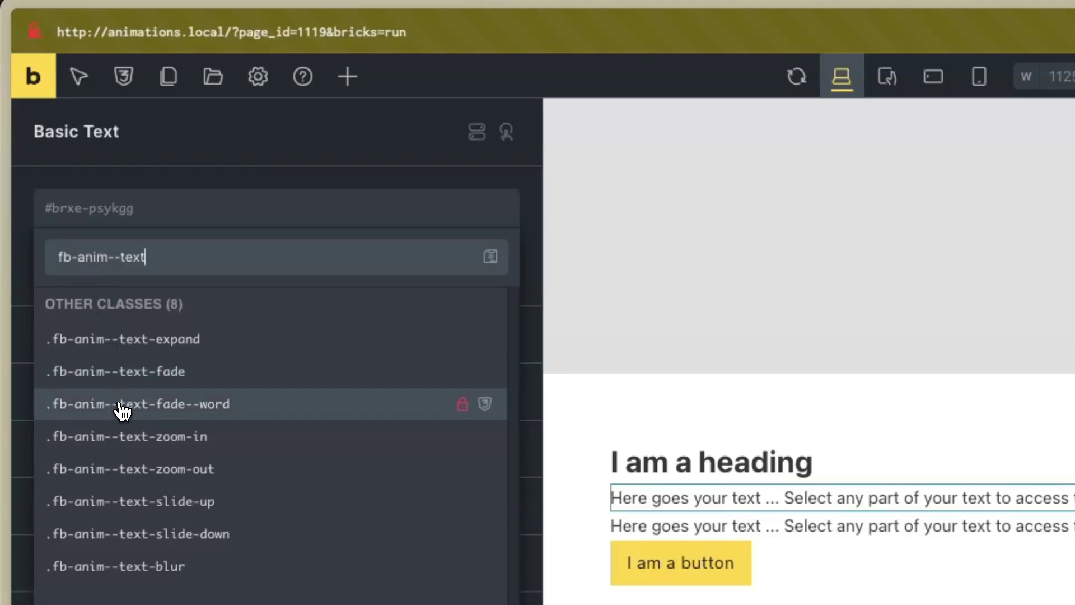
click(122, 404)
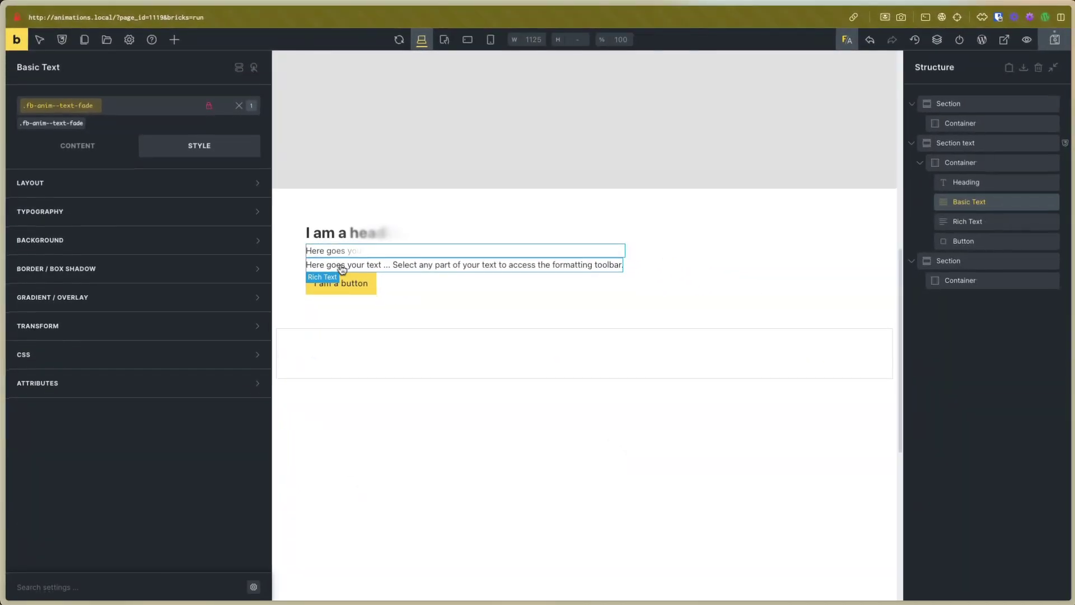
- Assign the class fb-anim--text-slide-up to the rich text element above the button
click(516, 266)
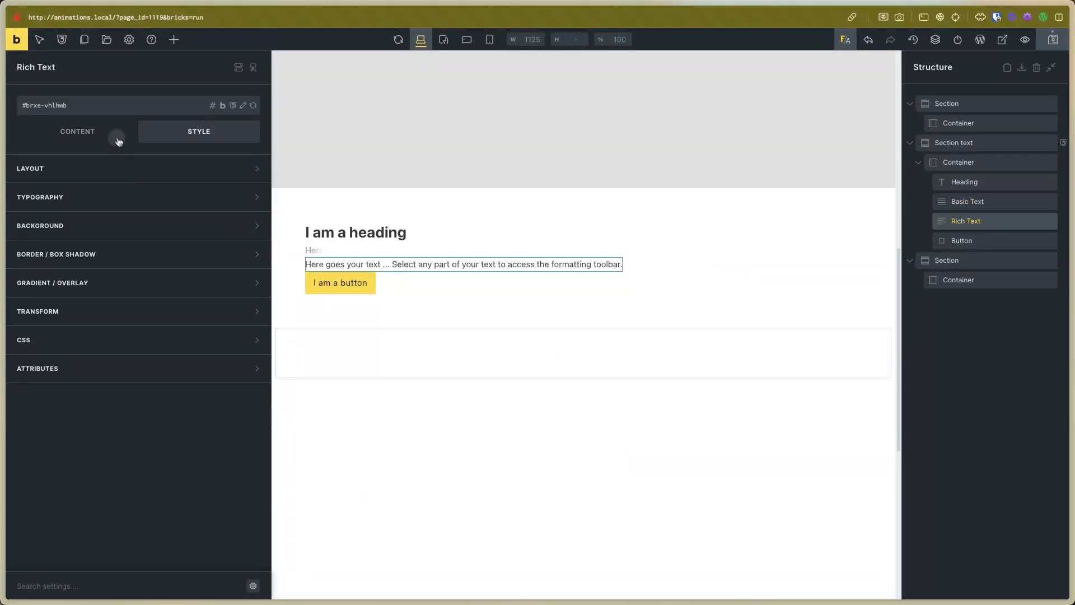
click(104, 112)
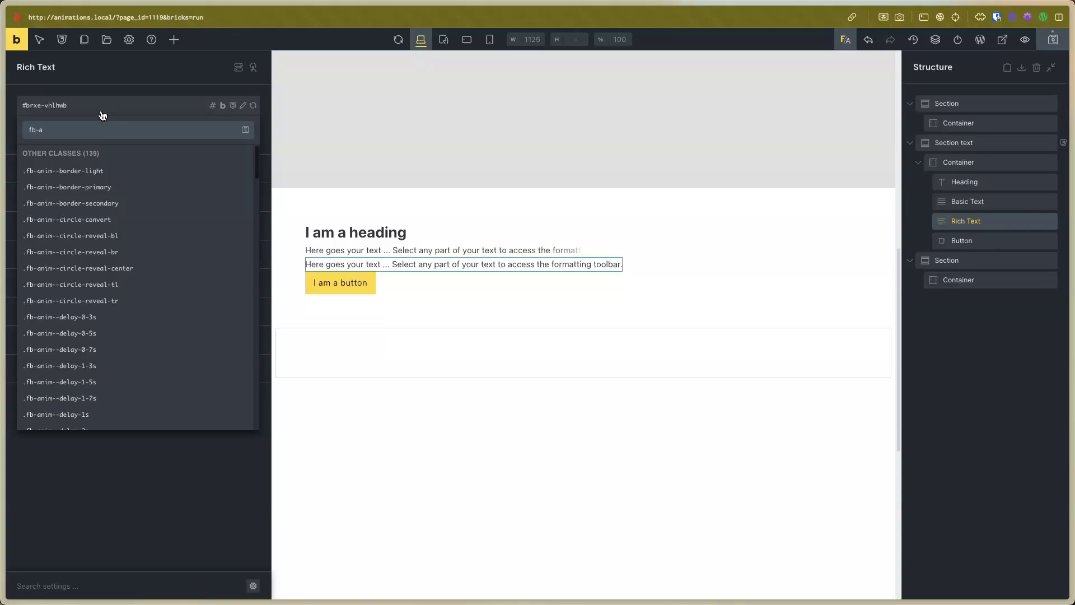
text(fb-an)
text(im--)
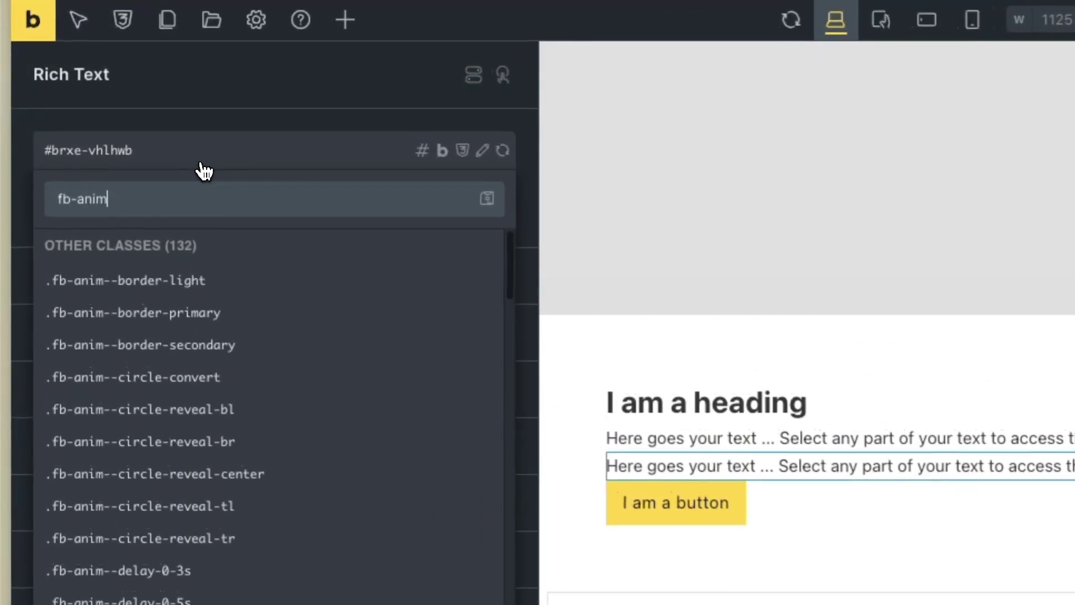
text(tex)
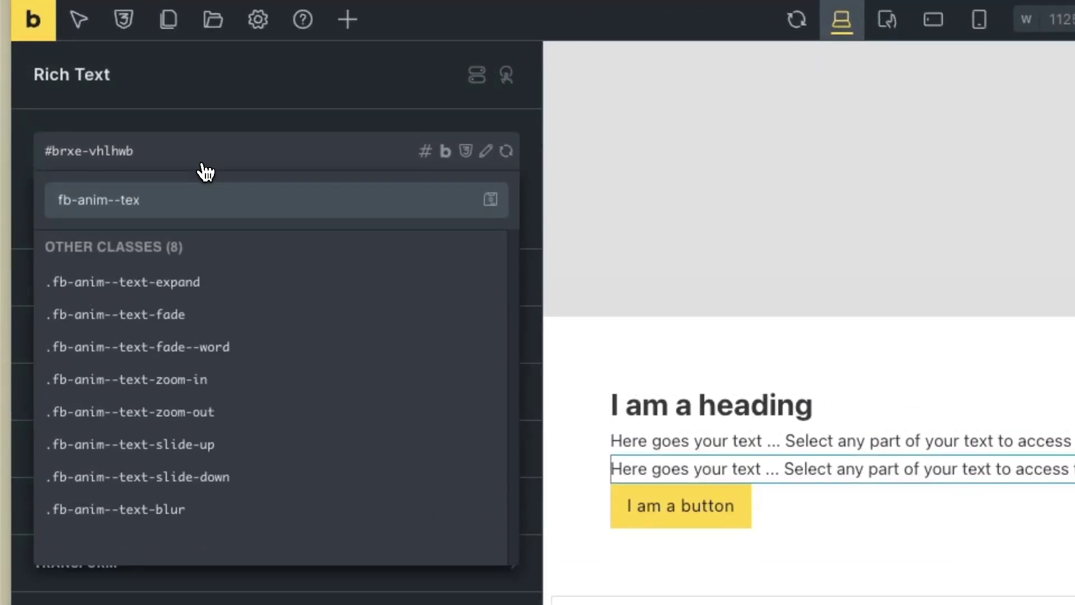
key(Down)
key(Down)
key(Down)
key(Down)
key(Down)
key(Down)
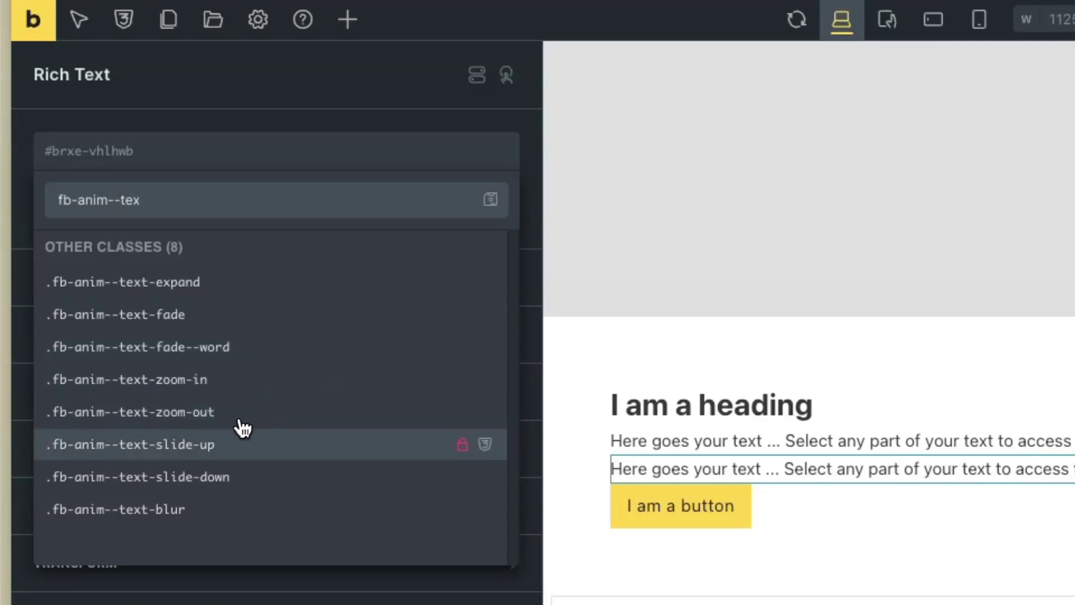
key(Return)
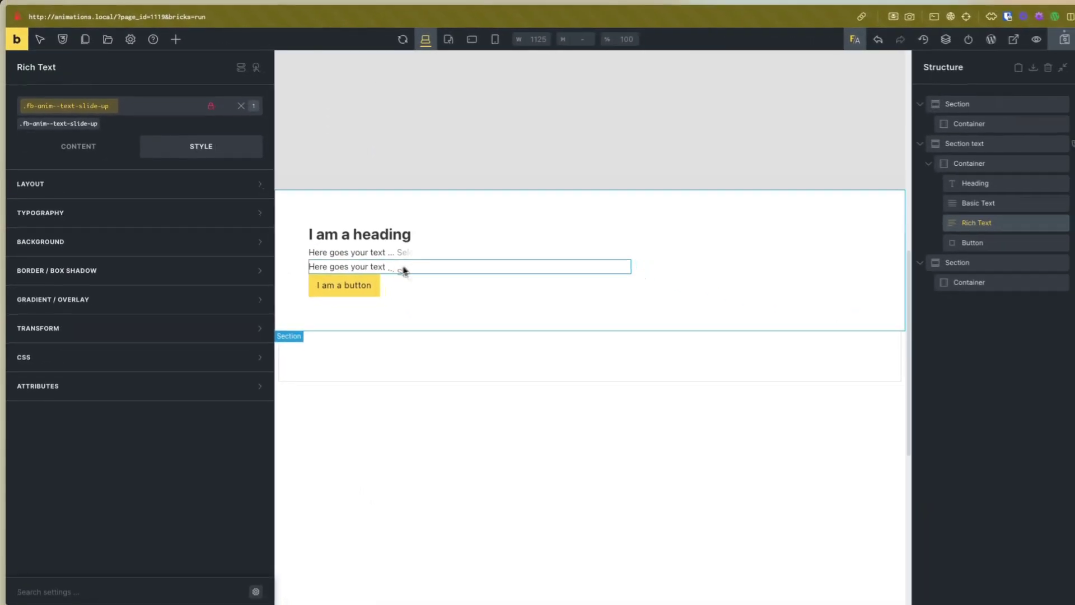
- Assign the class fb-anim--text-zoom-out to the button below the rich text element
click(679, 485)
click(82, 114)
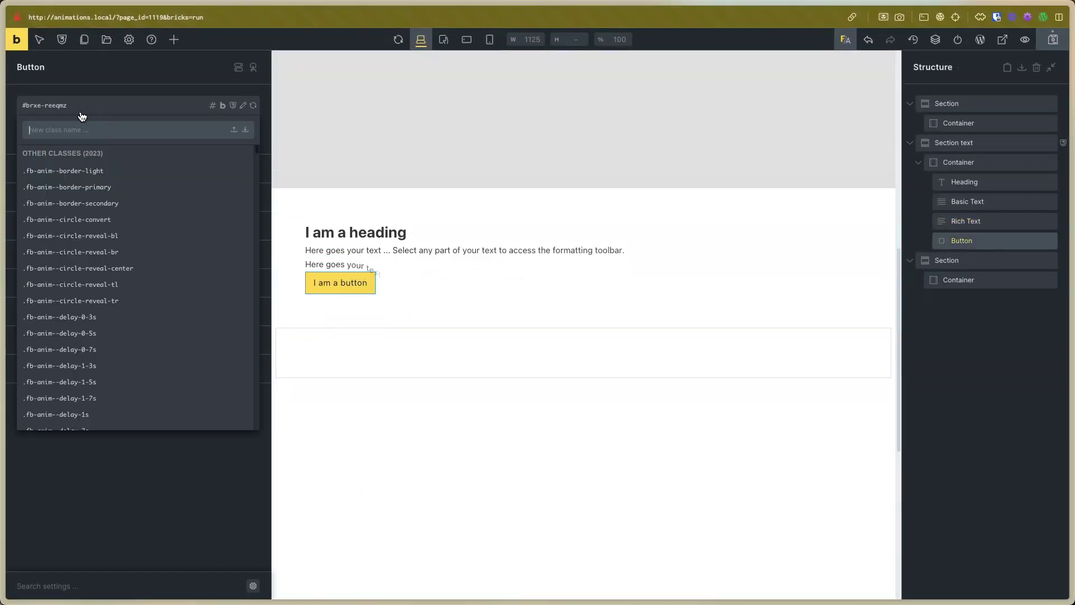
text(fb_)
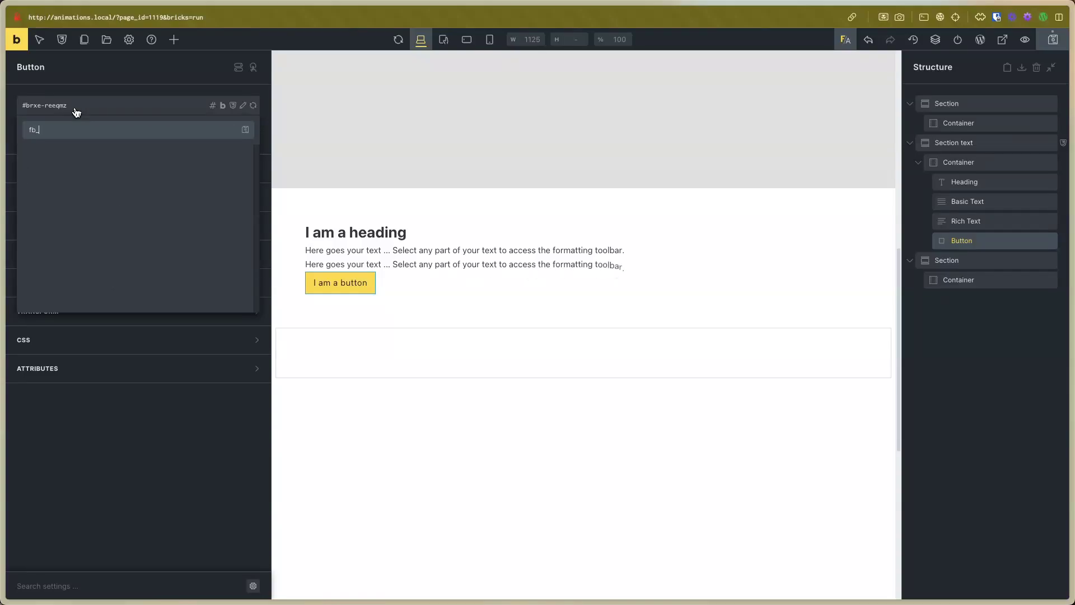
key(BackSpace)
text(-)
text(anim)
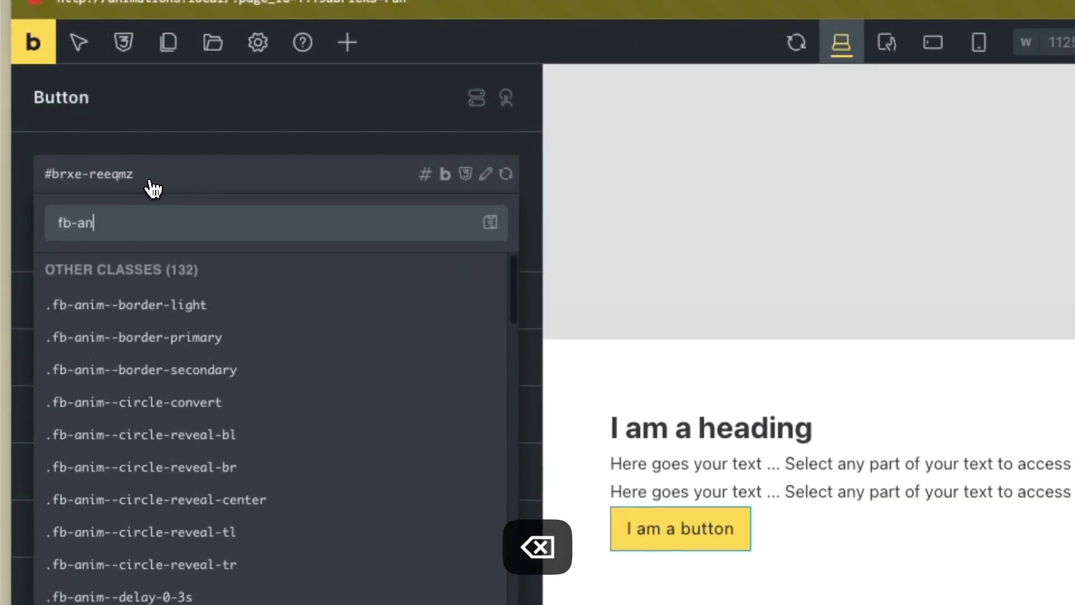
text(--tex)
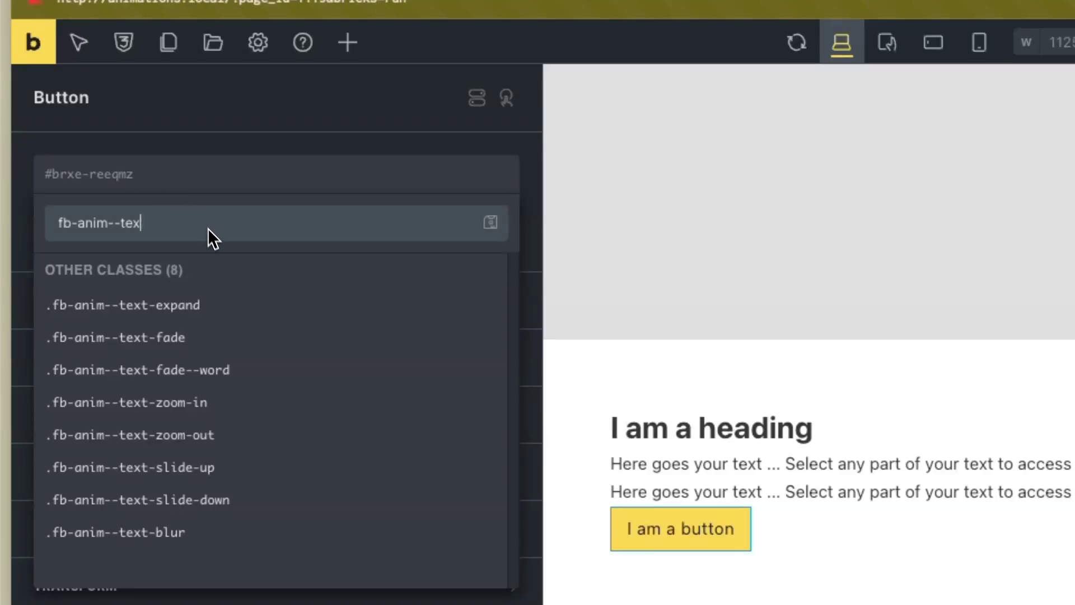
click(232, 435)
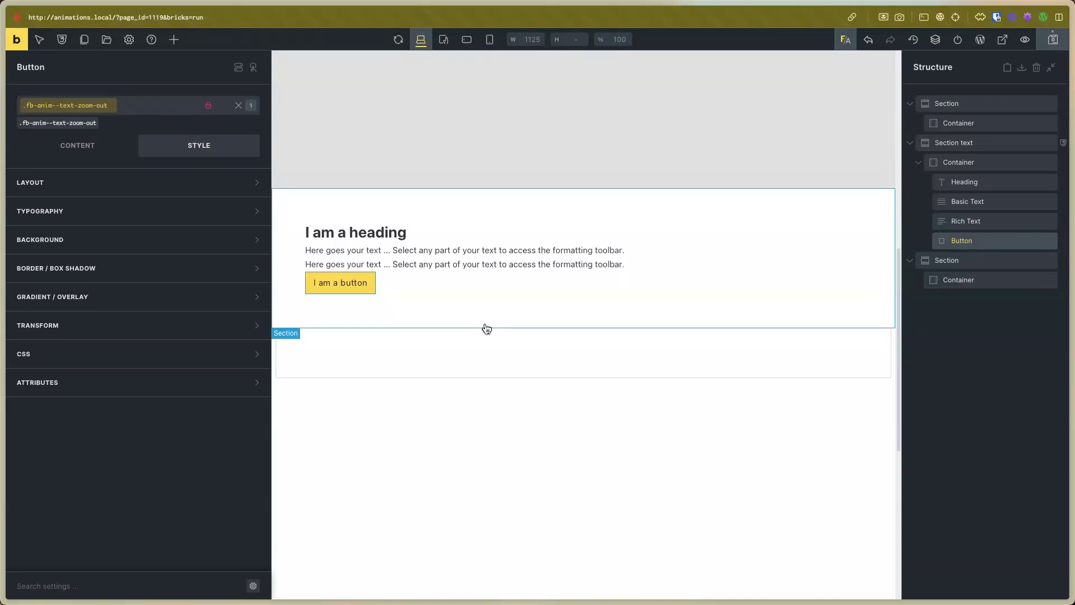
- Switch to the Fancy Animations documentation and examine the animation speed and delay classes on the Time Controls page
key(ctrl+Tab)
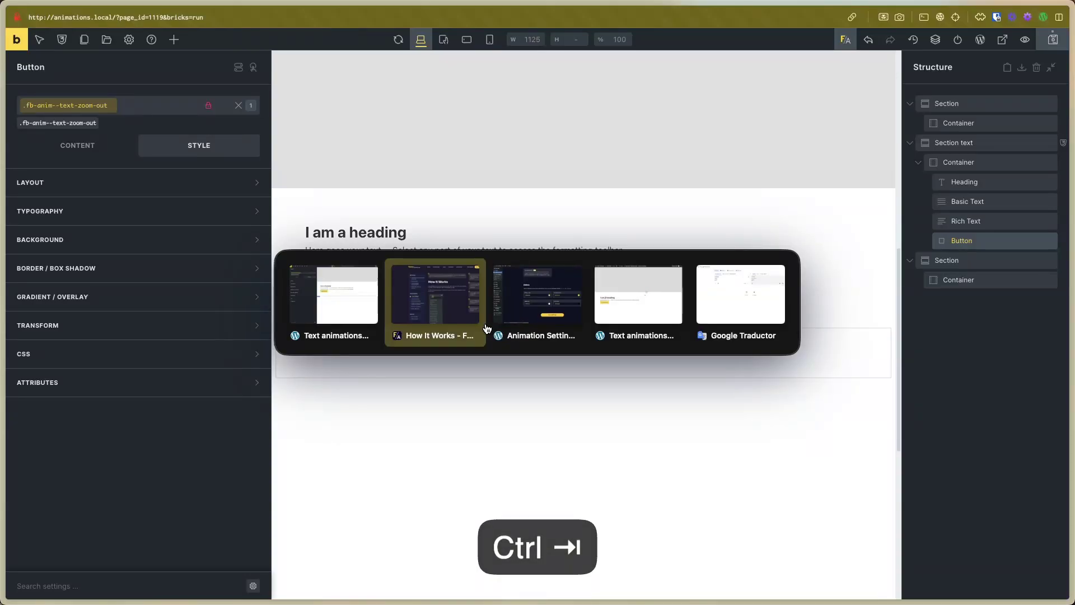
scroll(328, 391, down, 3)
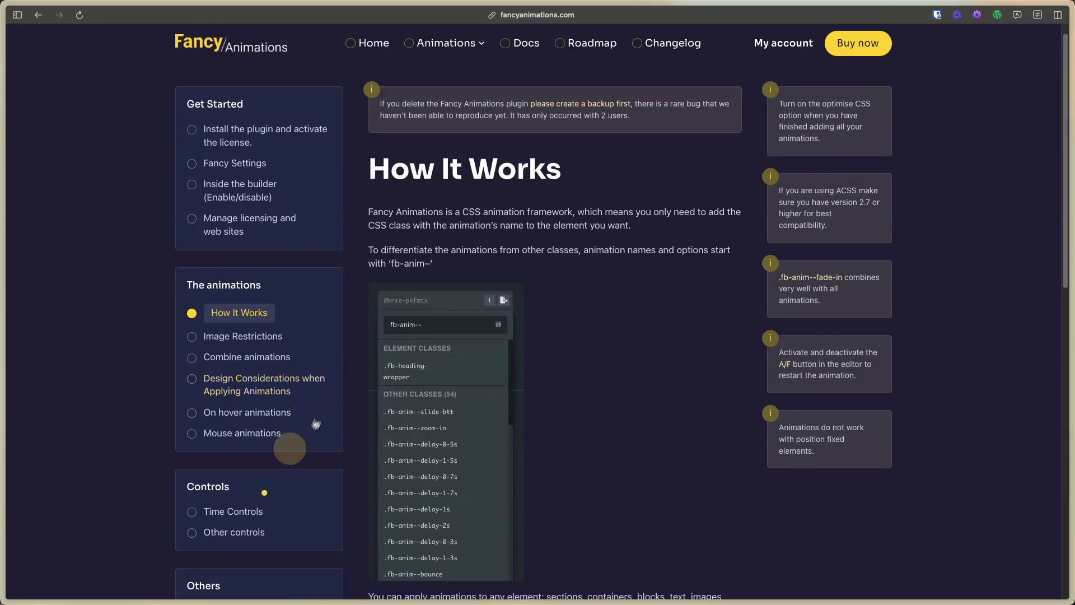
click(261, 506)
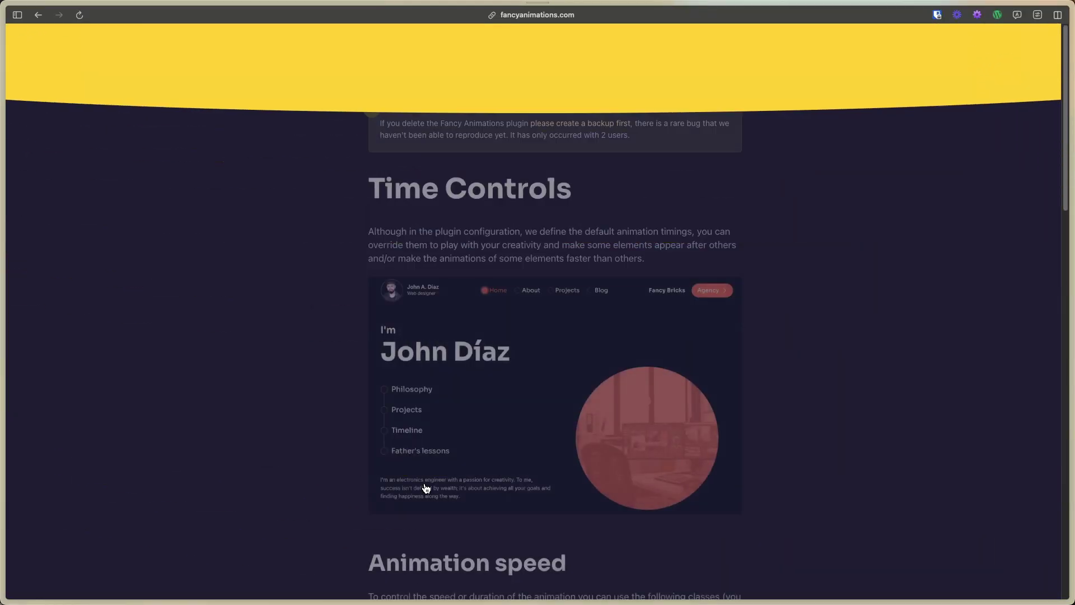
scroll(470, 470, down, 5)
scroll(469, 470, down, 2)
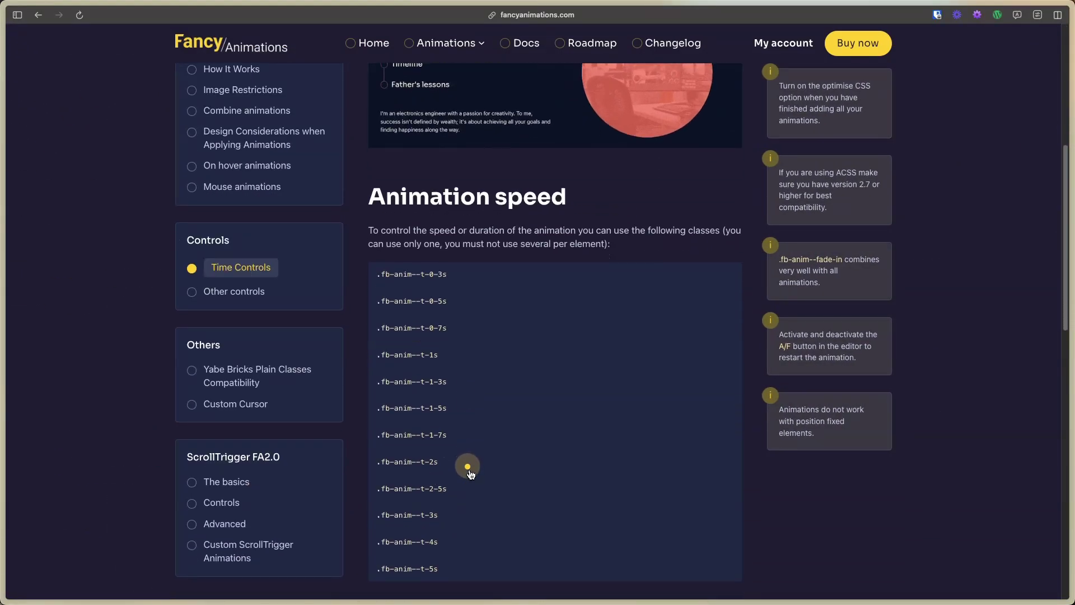
scroll(439, 341, down, 7)
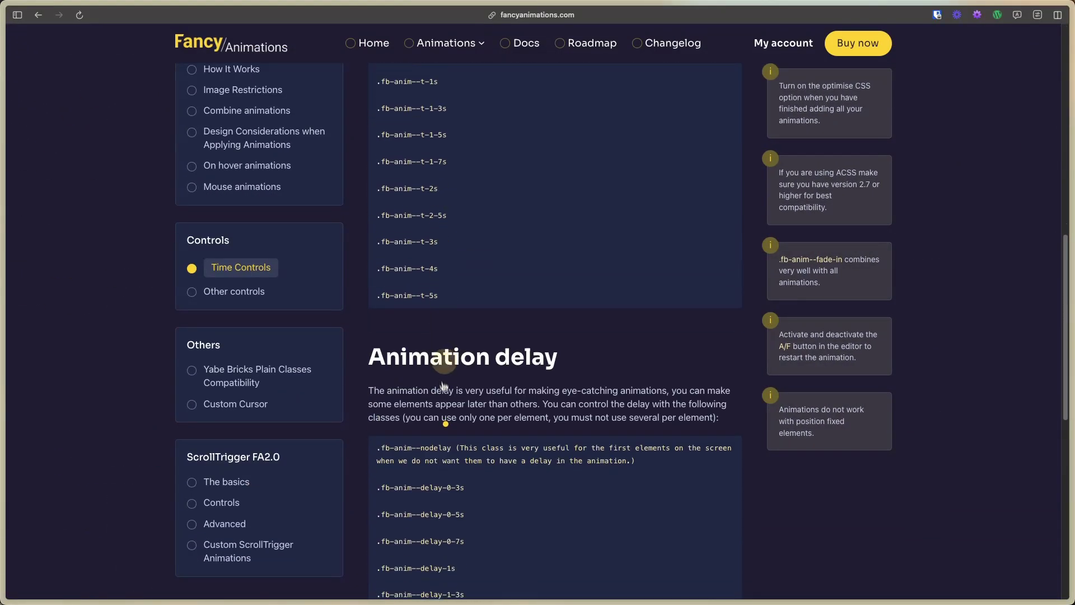
scroll(434, 479, up, 5)
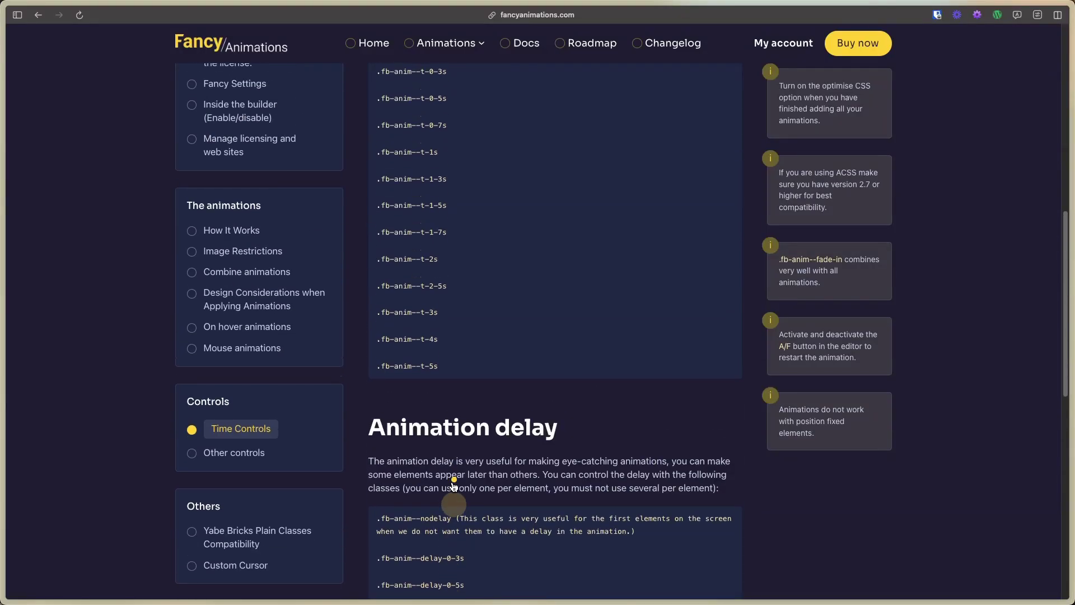
- Switch back to the Bricks editor and add the duration class fb-anim--t-2s to the heading
key(ctrl+Tab)
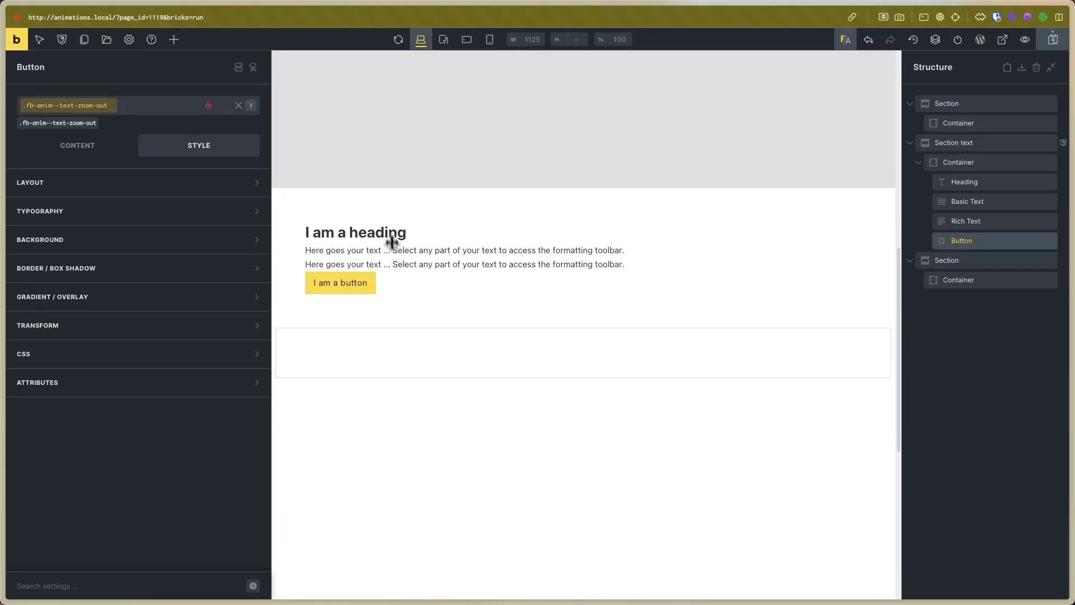
click(385, 233)
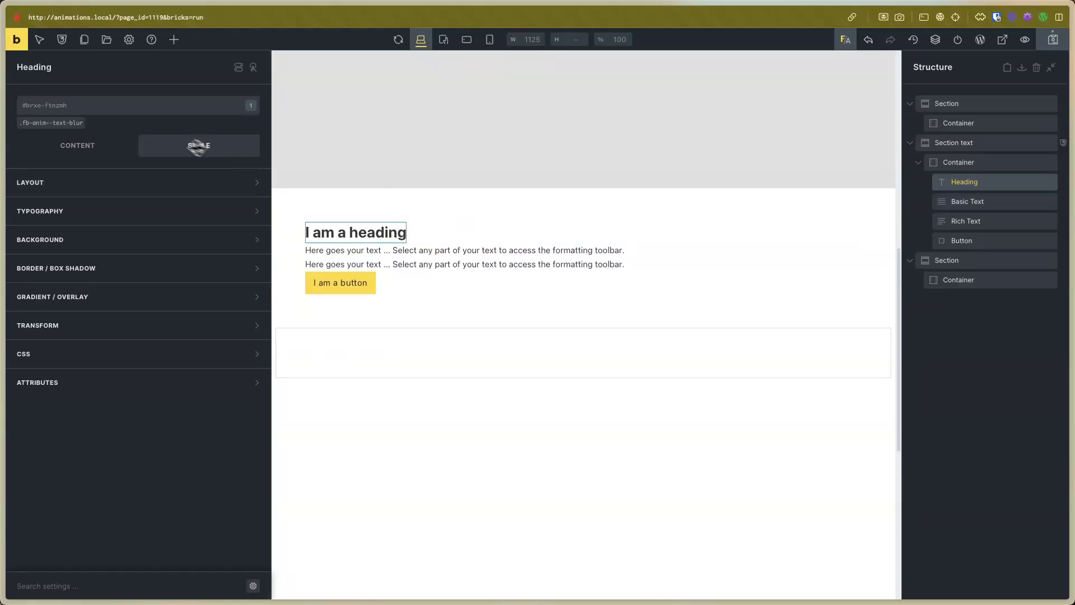
click(97, 114)
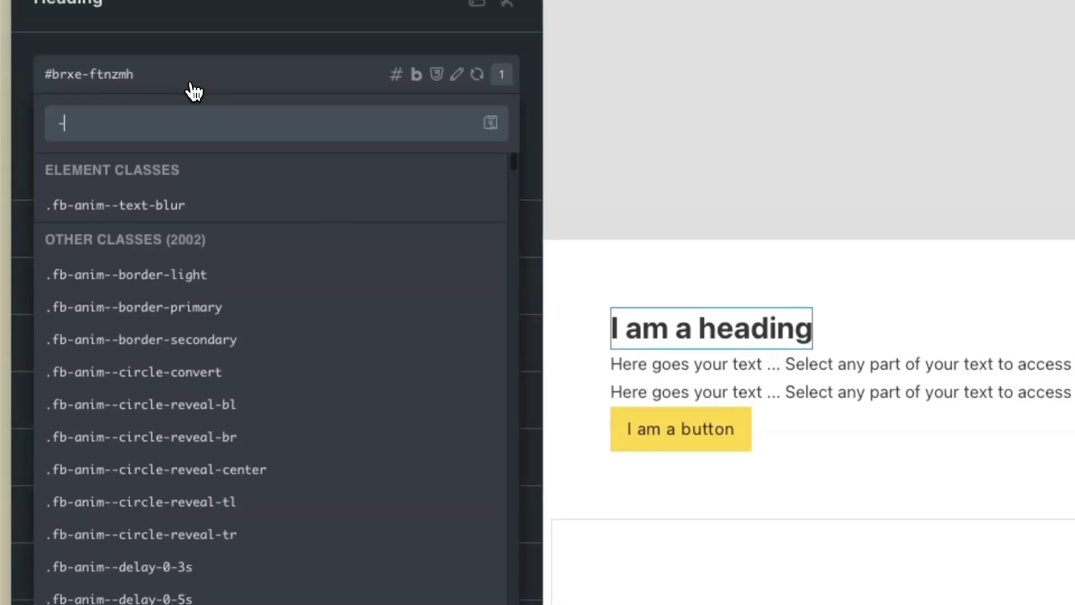
text(--t-)
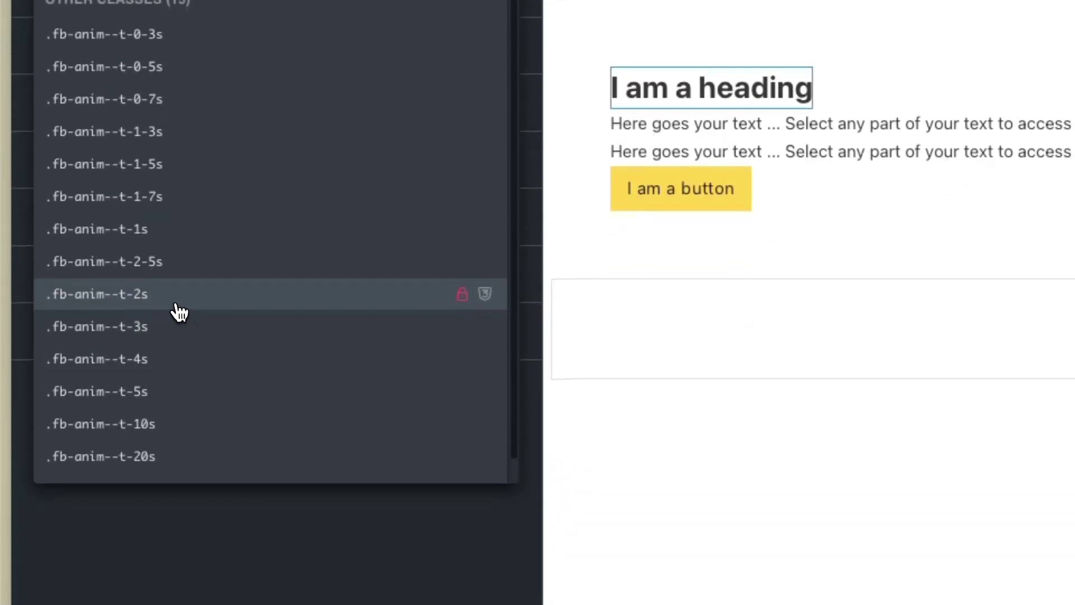
click(176, 305)
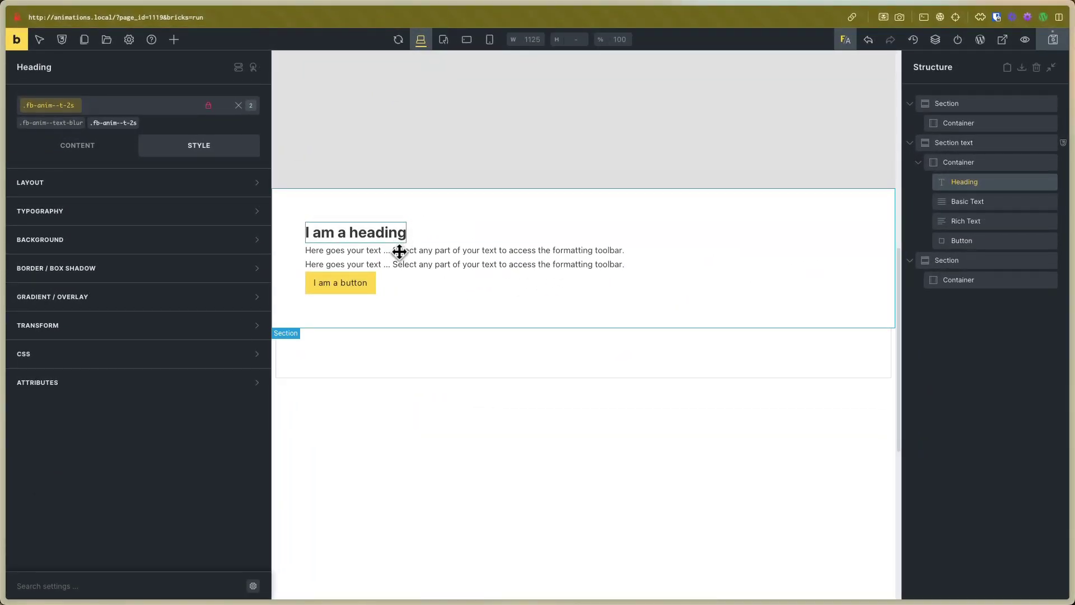
- Add the duration class fb-anim--t-0-3s to the basic text element below the heading
click(406, 251)
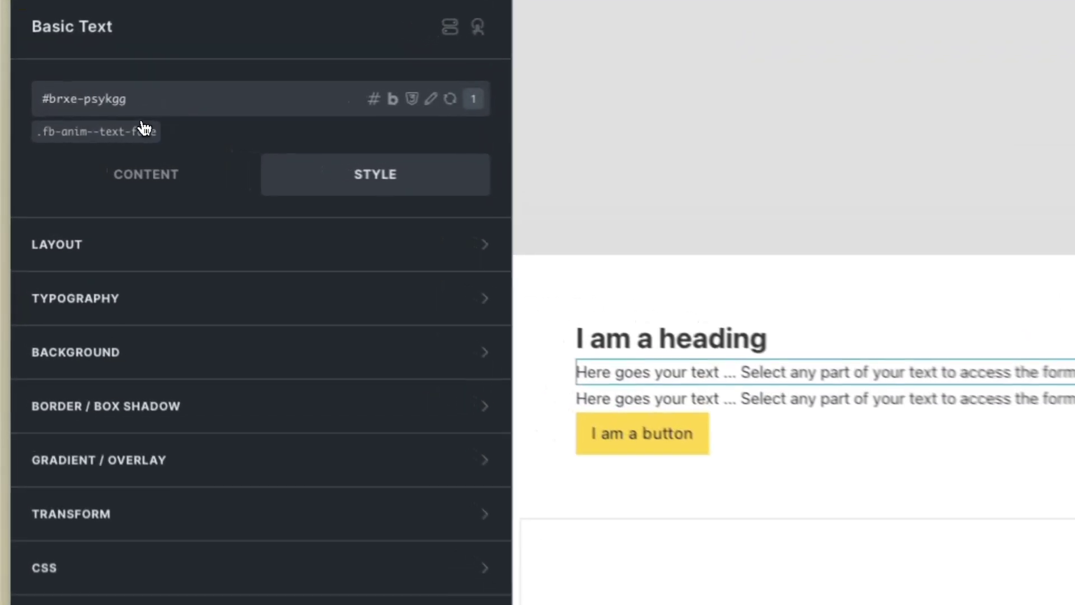
click(68, 112)
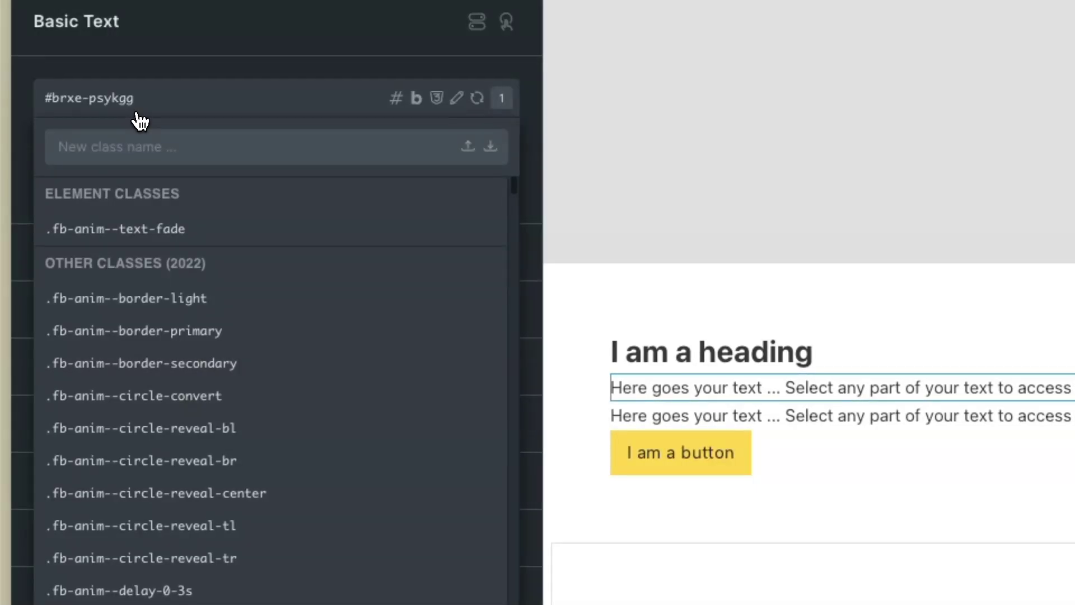
text(--t-)
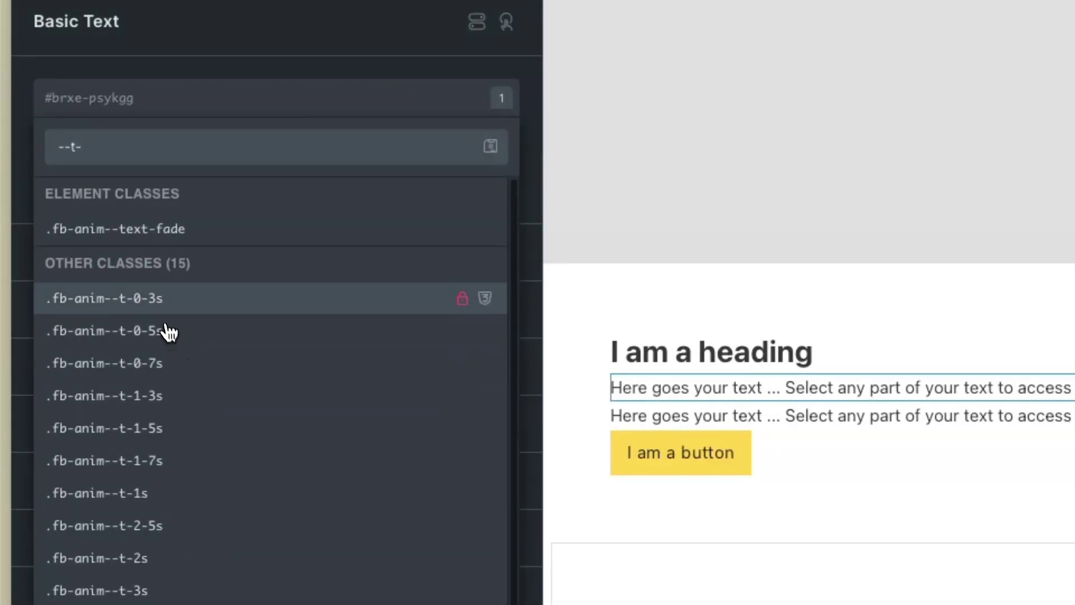
click(152, 300)
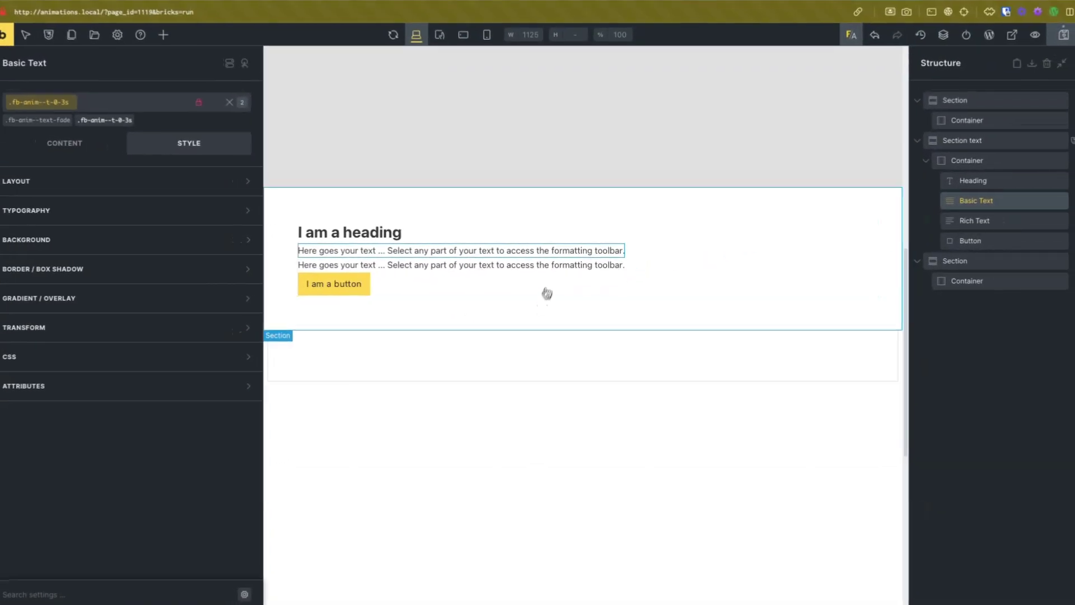
click(345, 287)
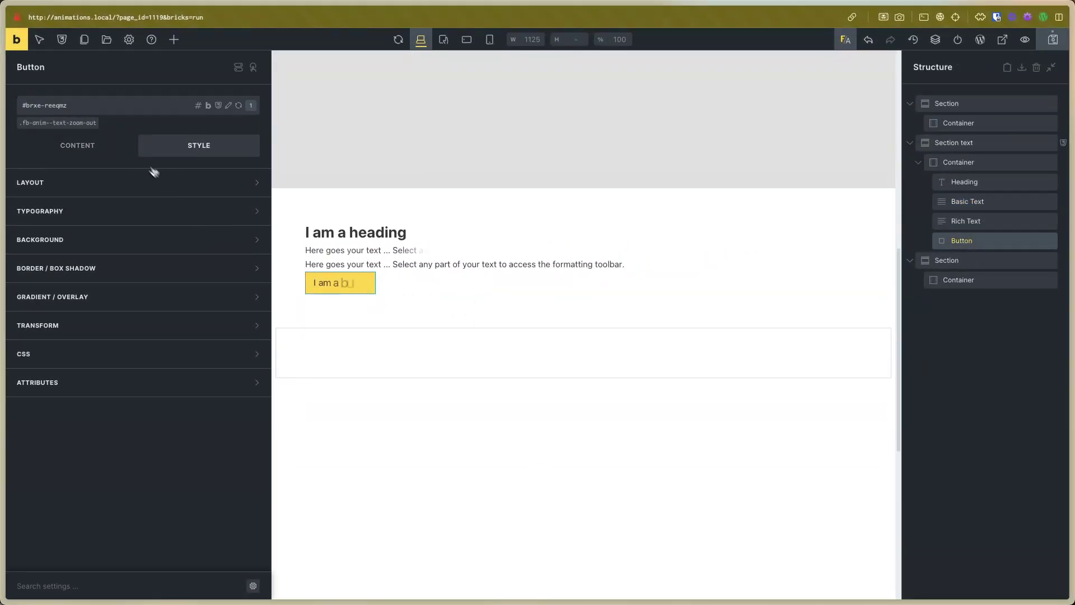
click(91, 115)
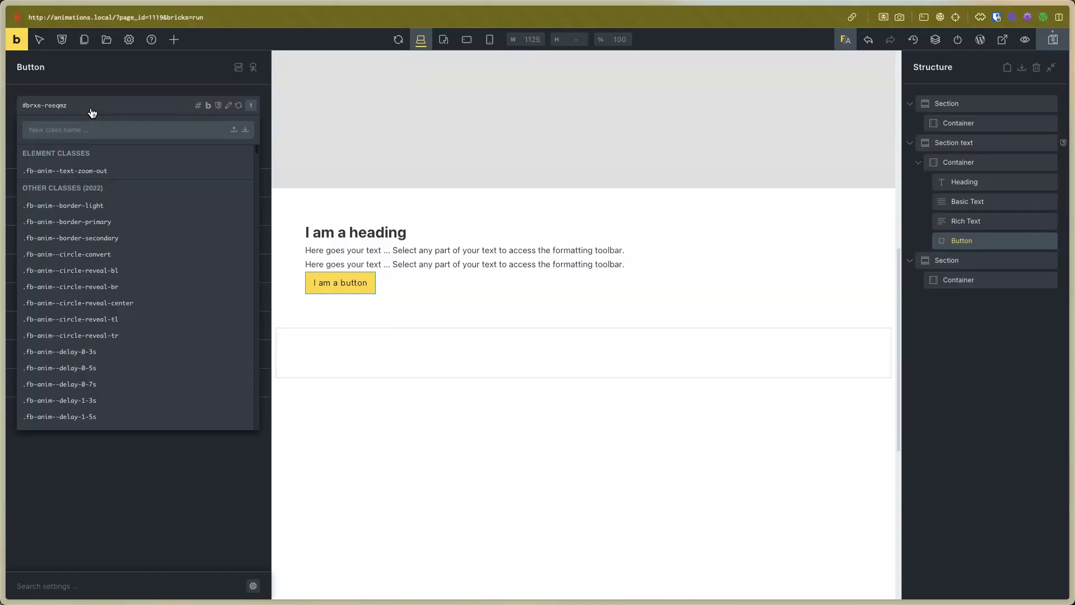
click(448, 250)
- Add an fb-anim--delay class to the rich text element above the button
click(432, 261)
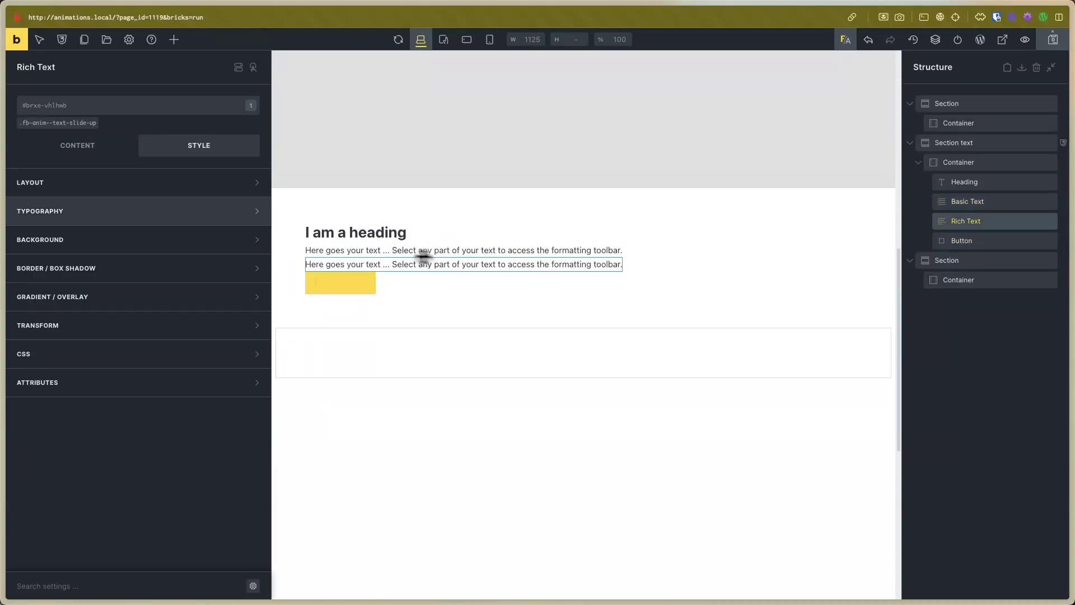
click(120, 118)
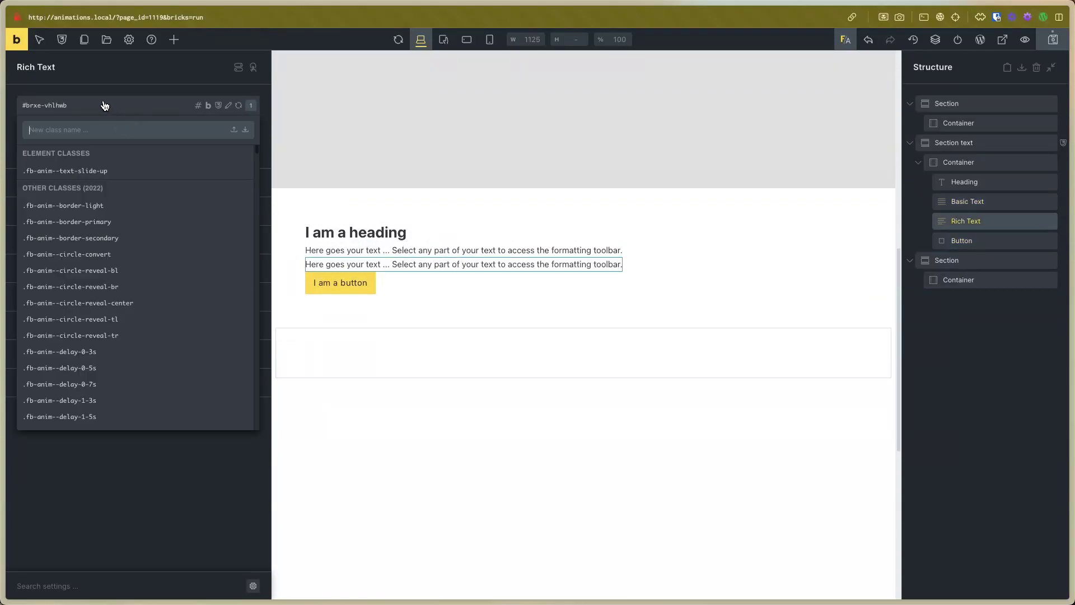
text(--del)
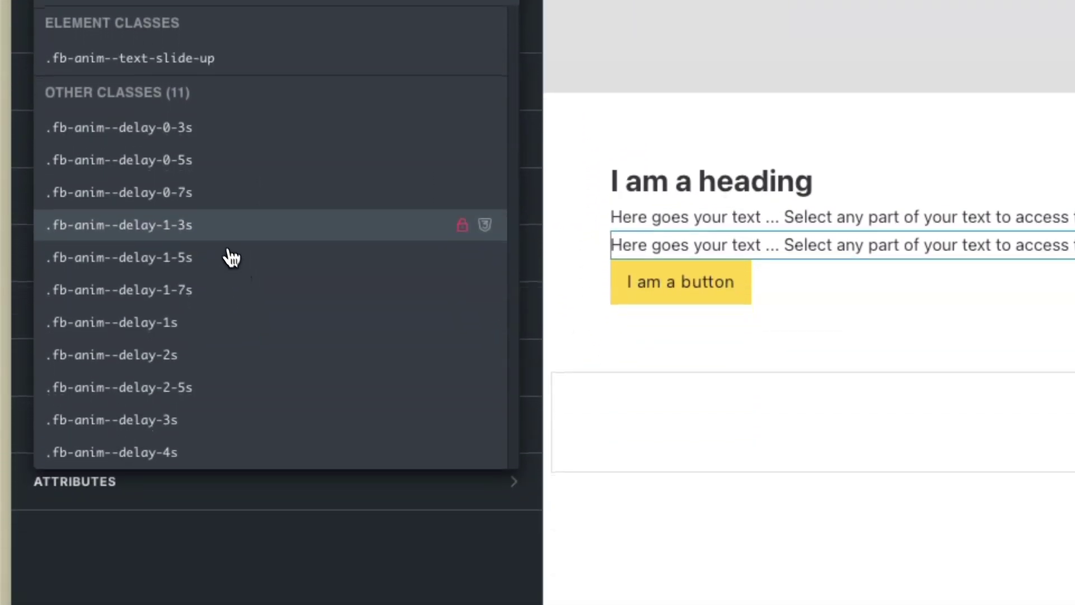
click(210, 278)
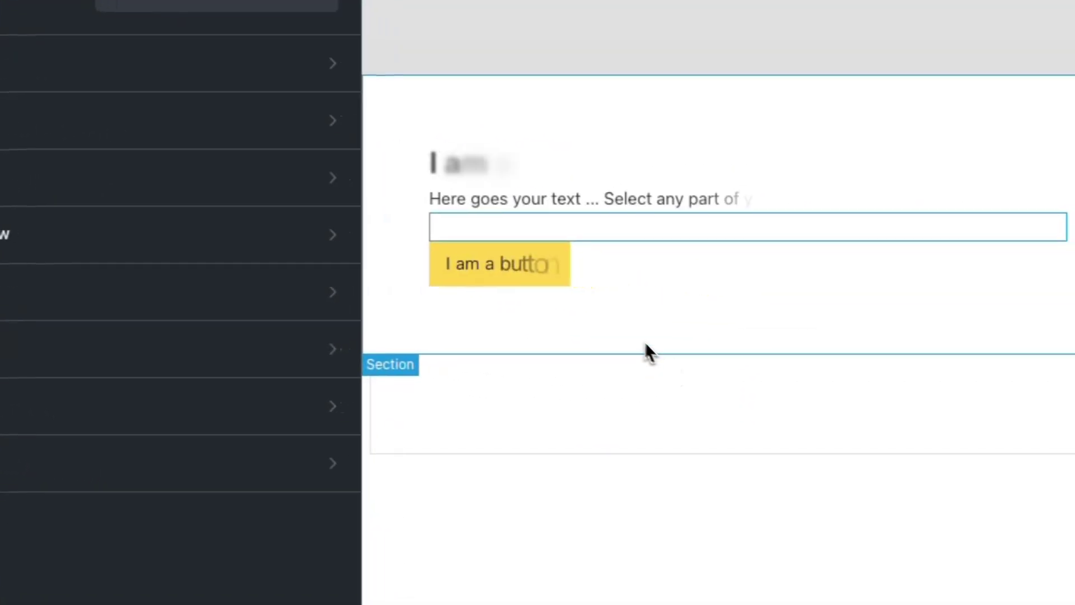
- Add an fb-anim--delay class to the button in the Section text container
click(509, 264)
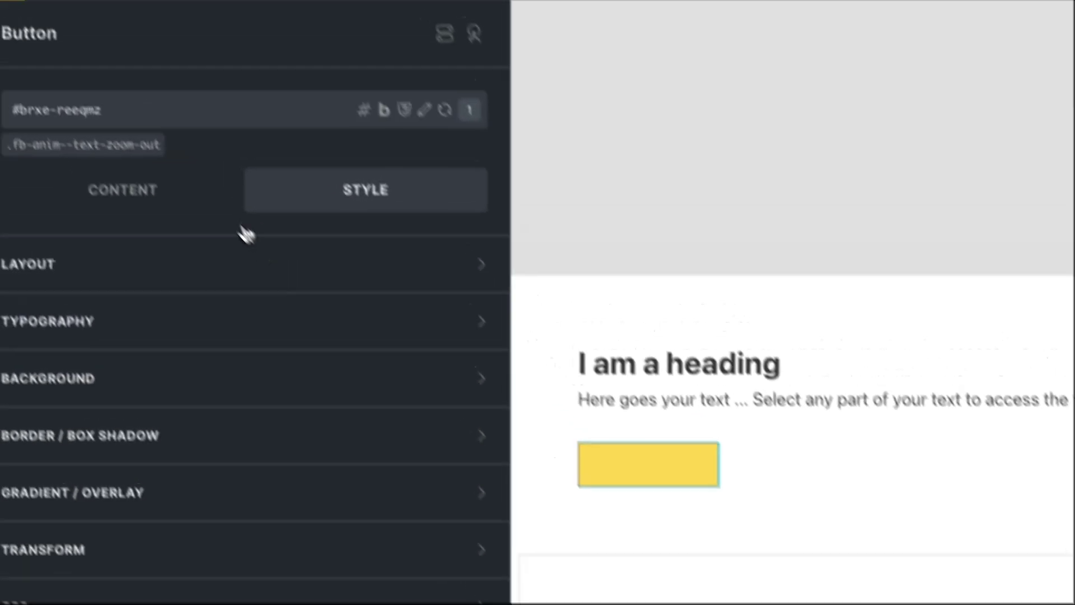
click(168, 140)
text(--del)
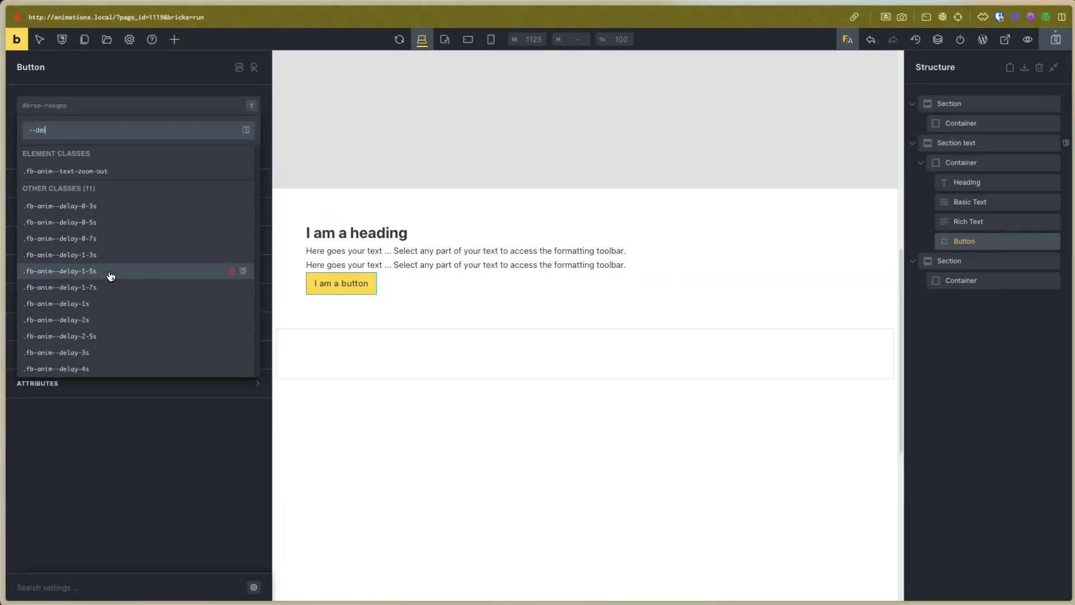
click(221, 481)
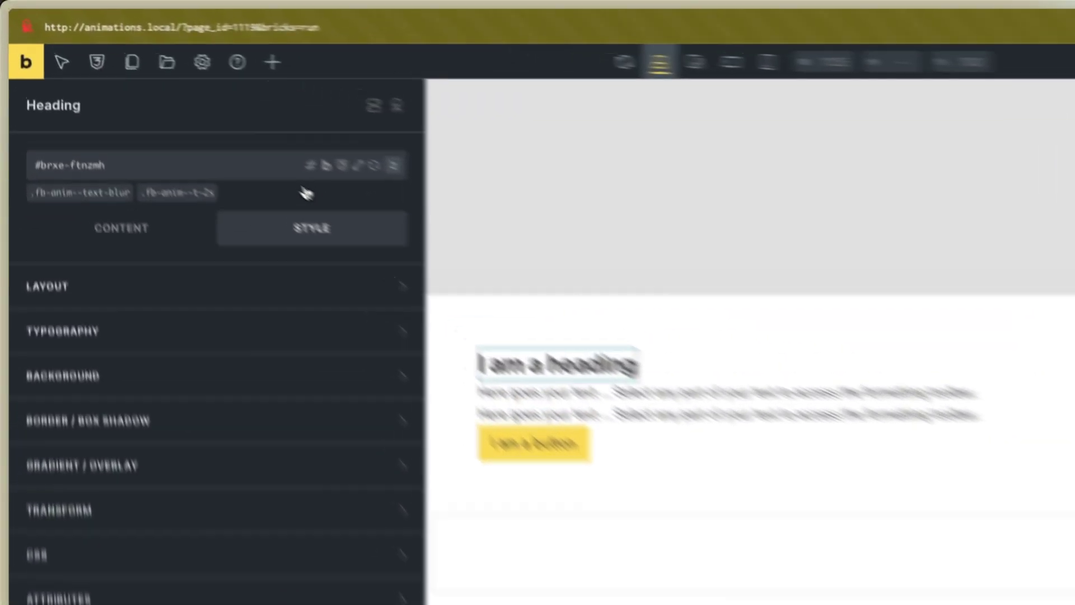
- Add the class fb-anim--word to the heading so its text animates word by word
click(136, 108)
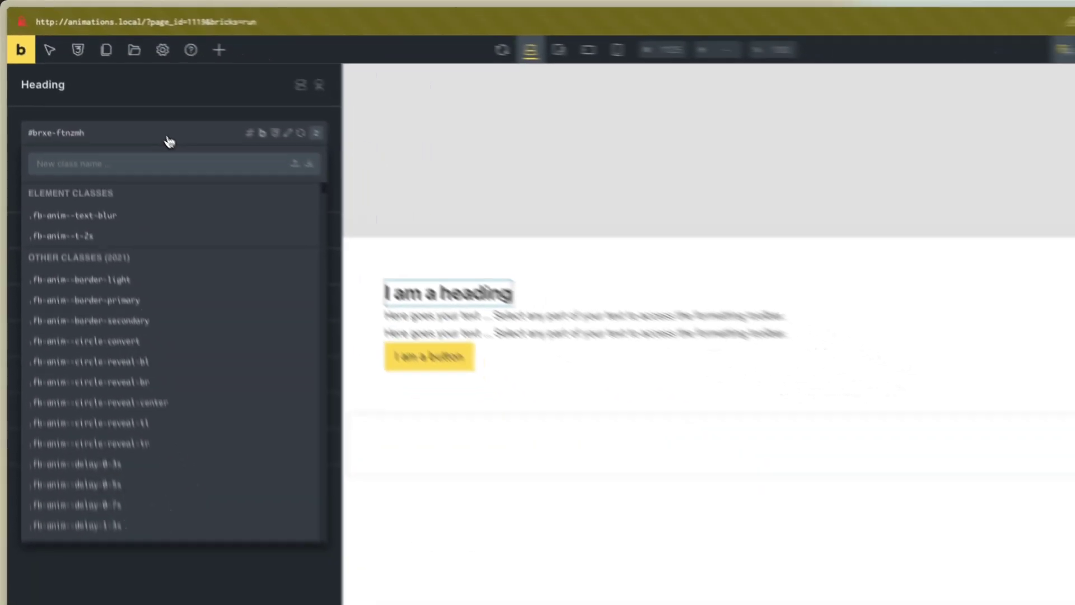
text(fb)
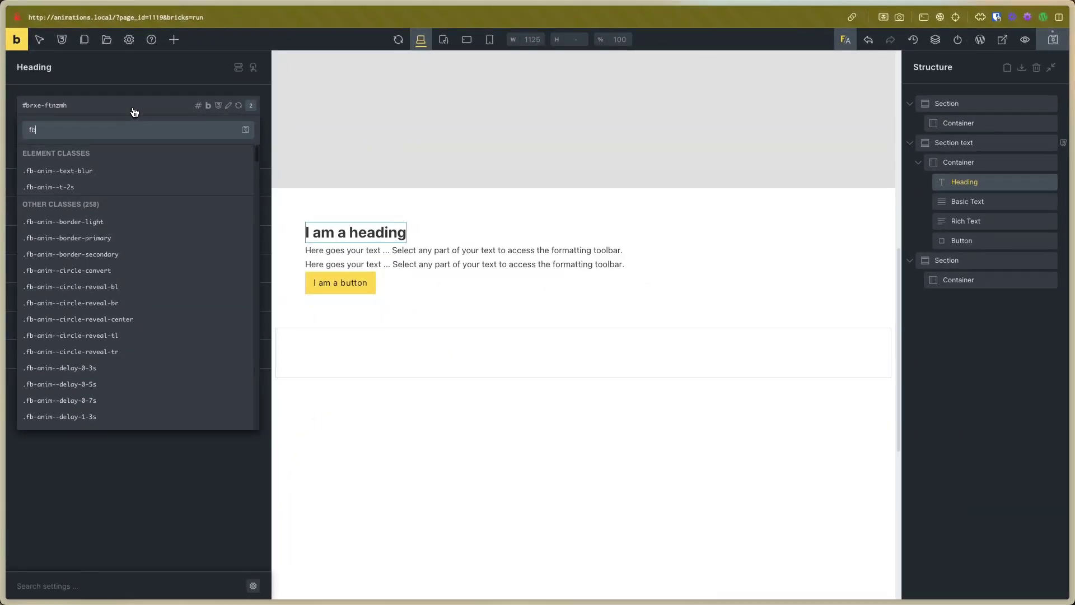
text(-anim--w)
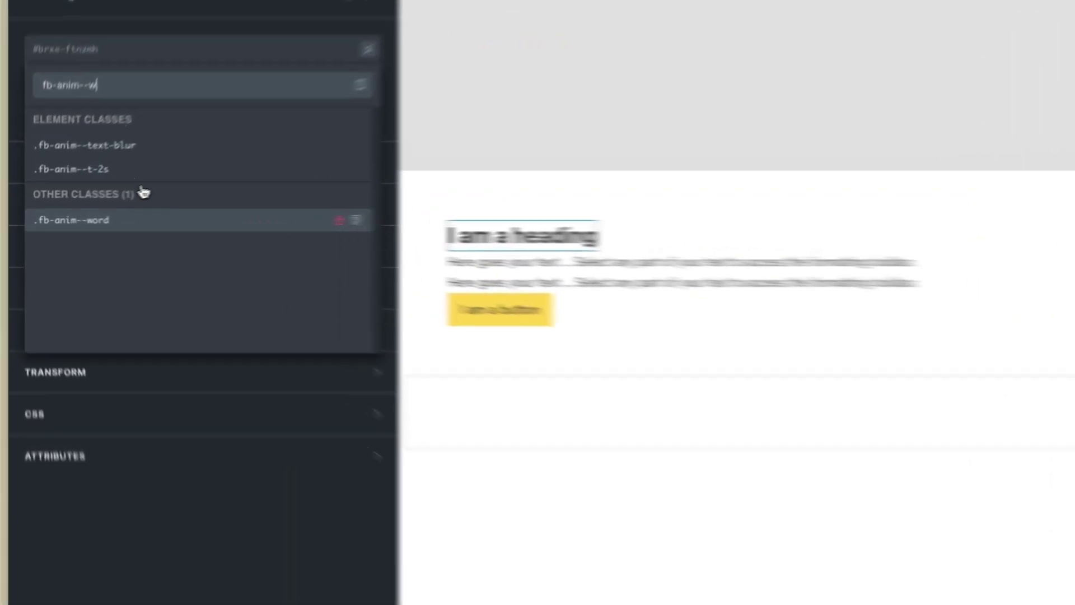
click(235, 221)
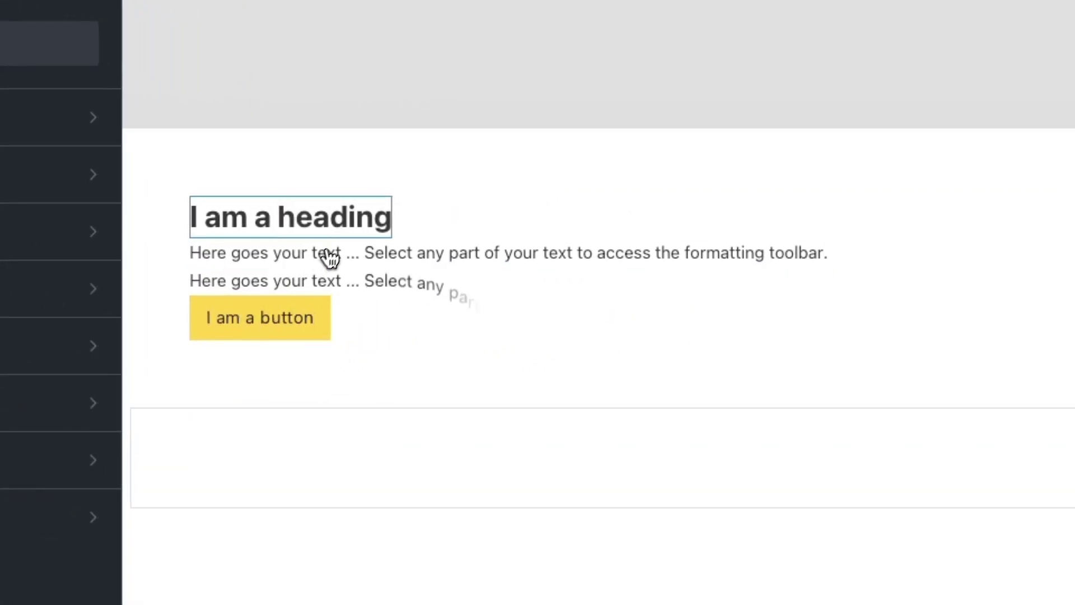
- Add the class fb-anim--word to the basic text element below the heading
click(492, 259)
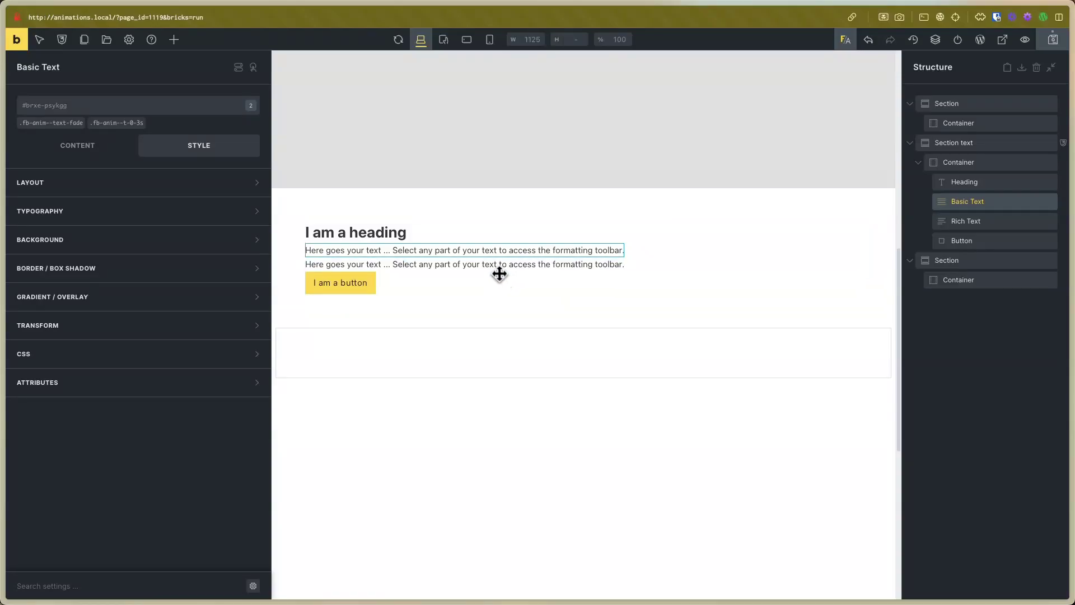
click(101, 110)
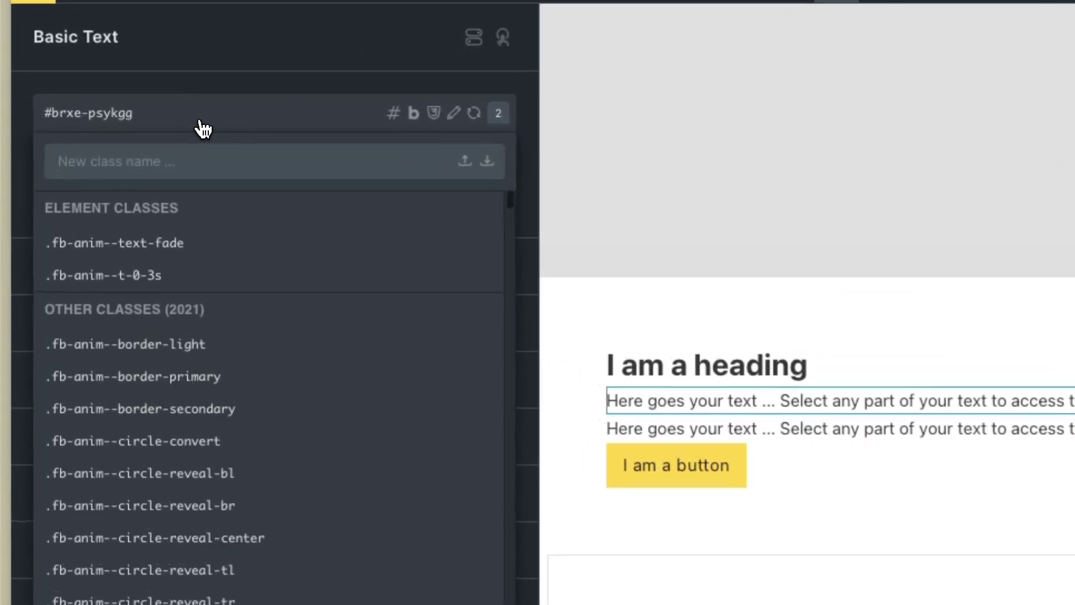
text(fb-anim)
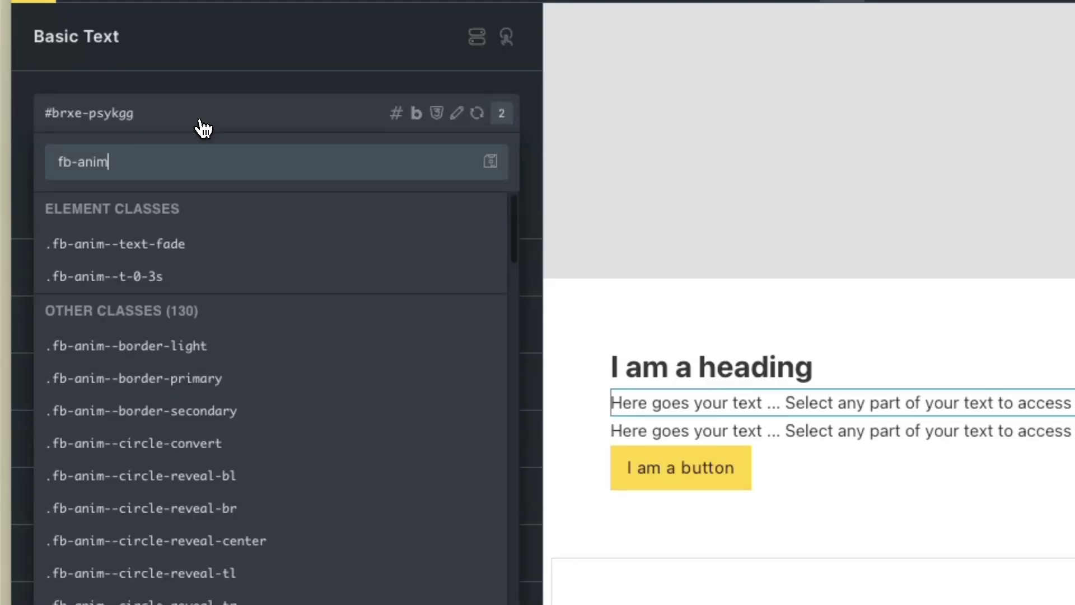
text(--w)
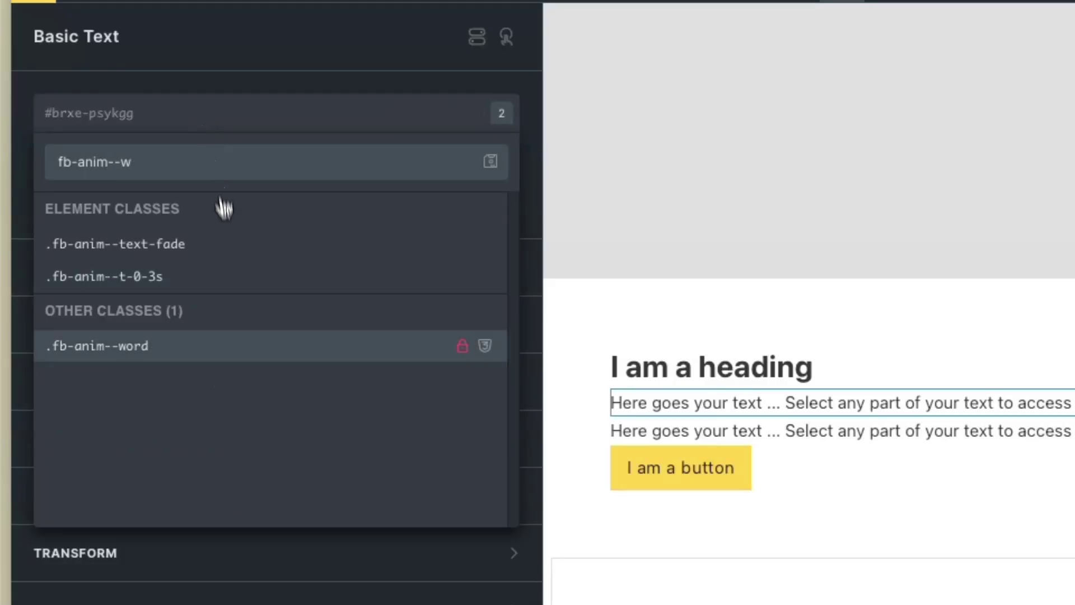
click(140, 343)
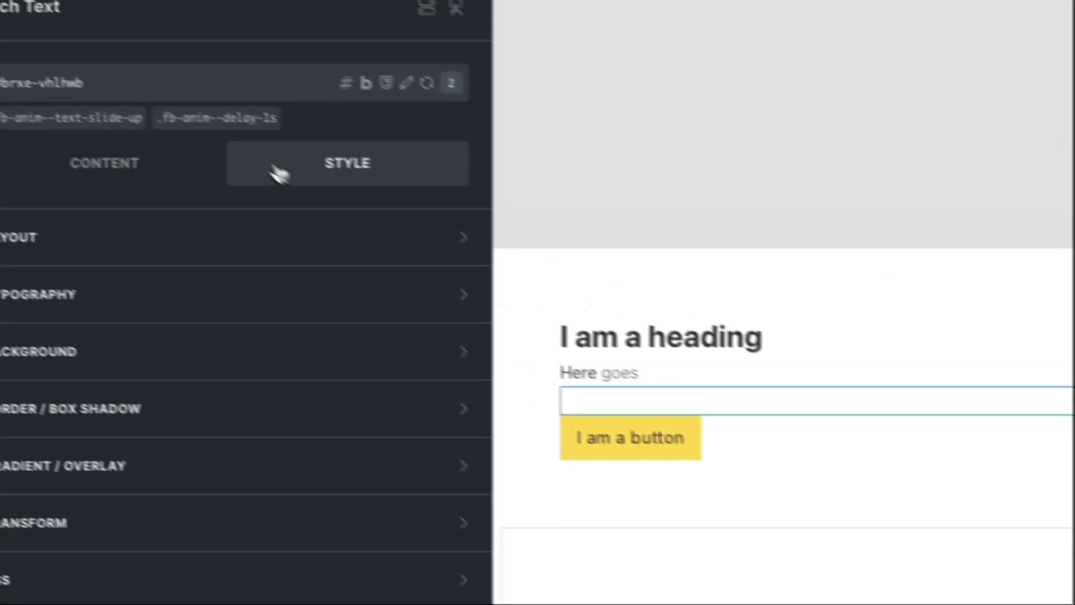
- Add the class fb-anim--word to the rich text element above the button and save the page
click(151, 100)
text(f)
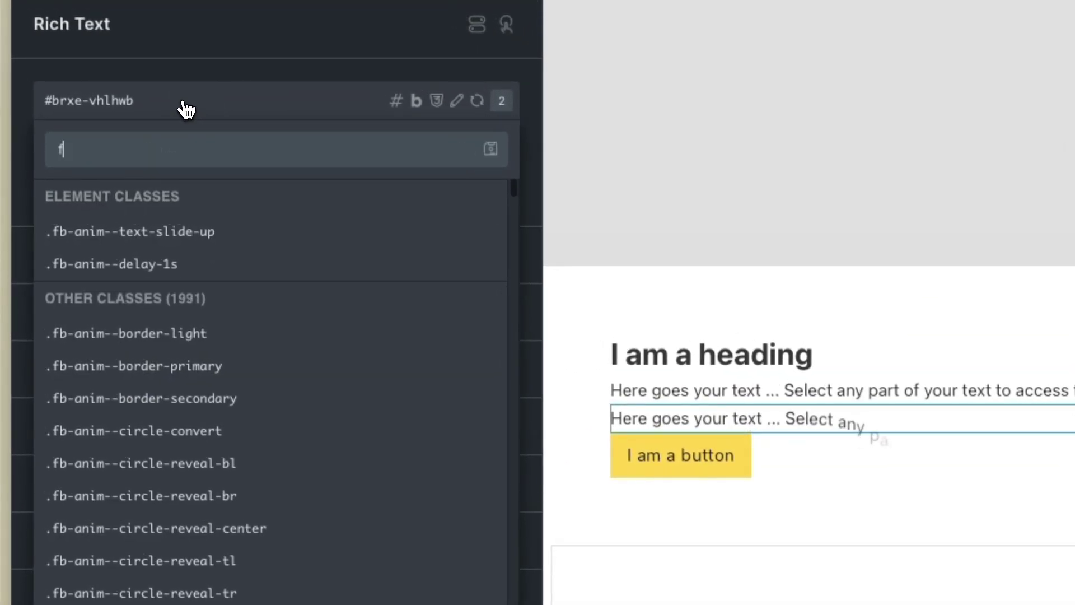
text(b-anim--w)
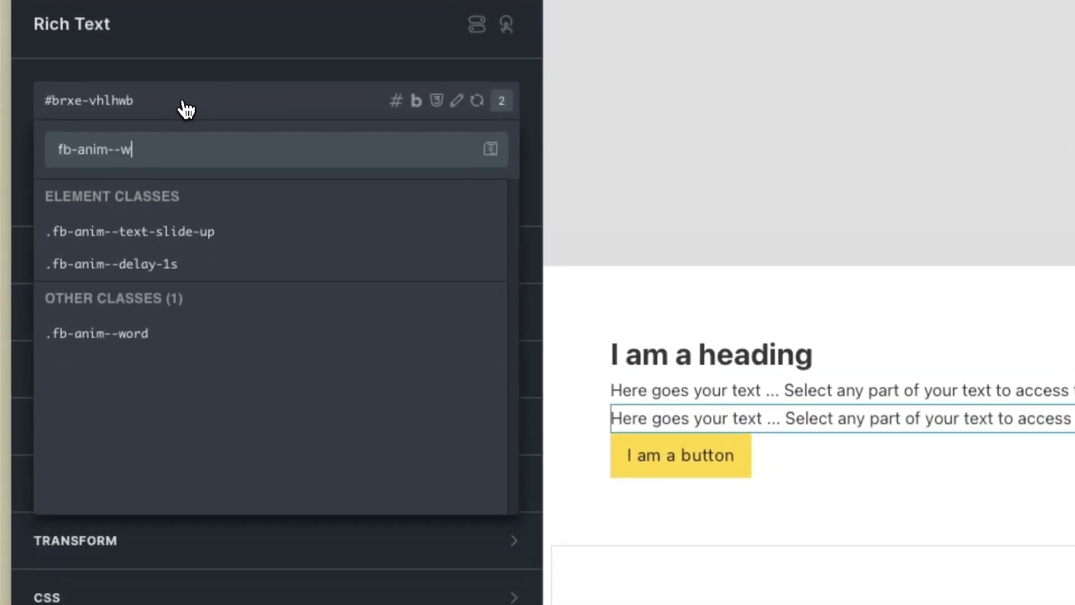
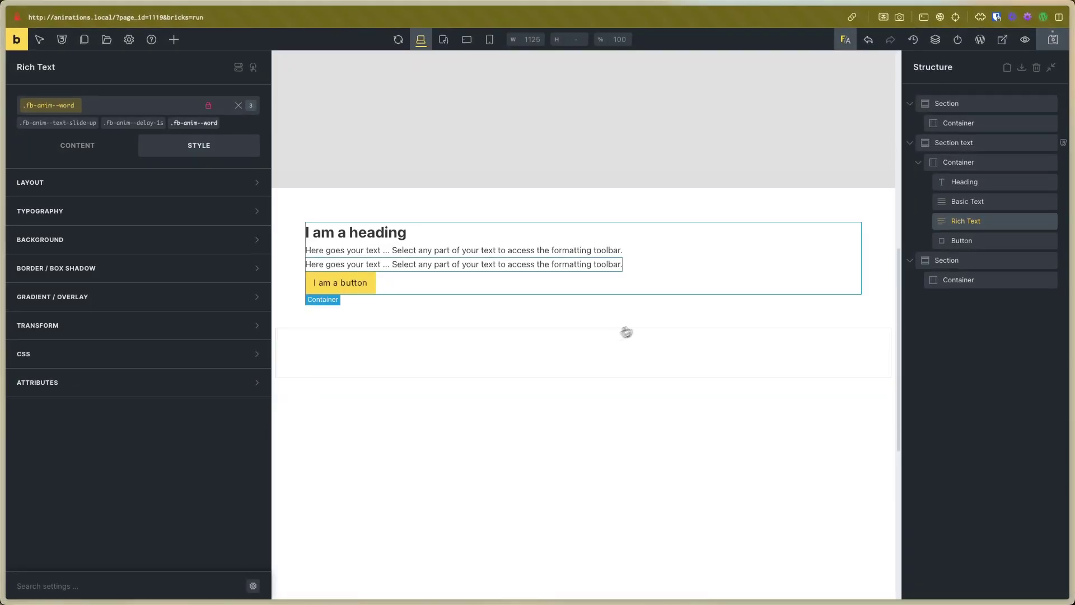
click(1052, 39)
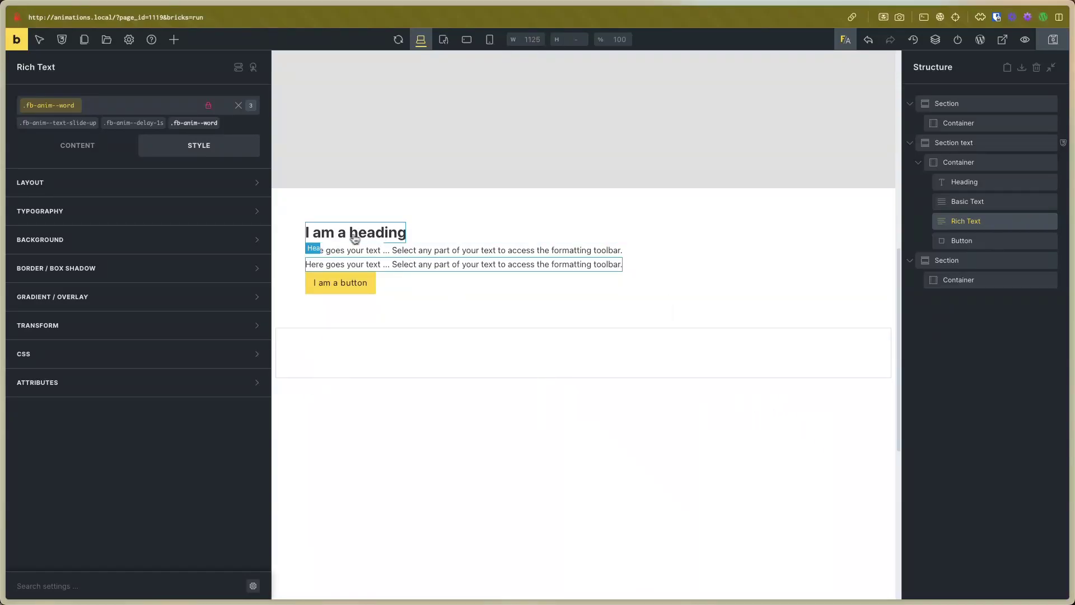
- Switch to the page preview and examine the heading's markup and its individual word spans in the DOM tree
key(ctrl+Tab)
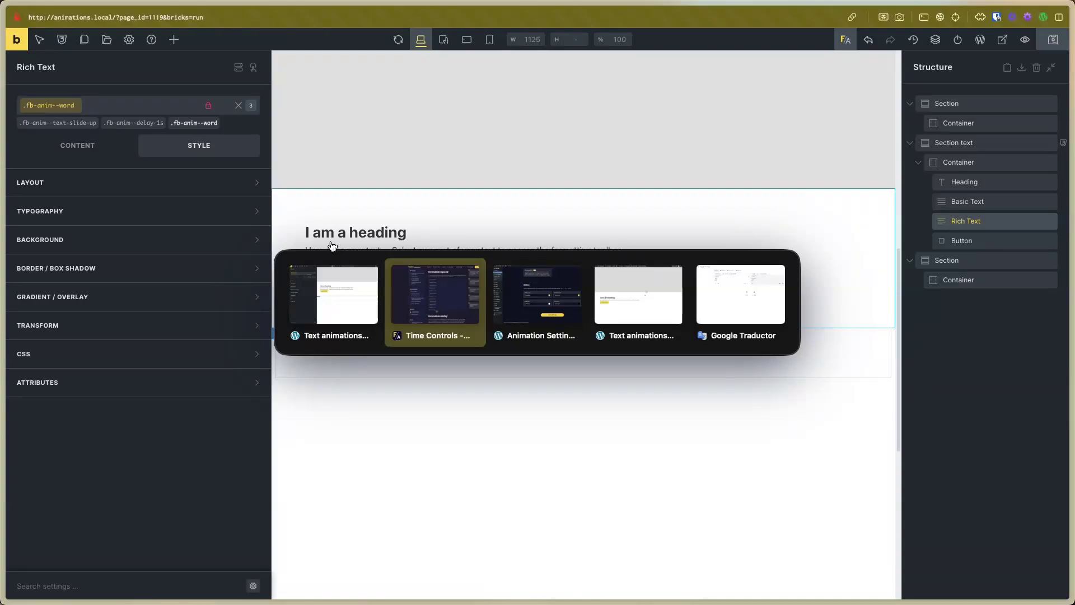
key(ctrl+Tab)
key(ctrl+Tab)
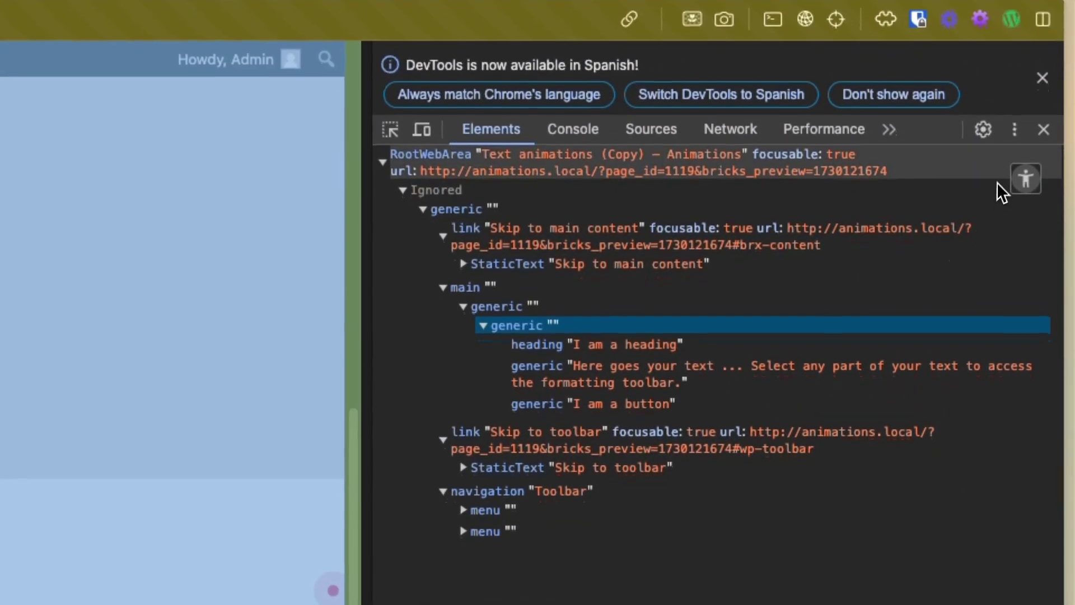
click(1048, 98)
click(523, 385)
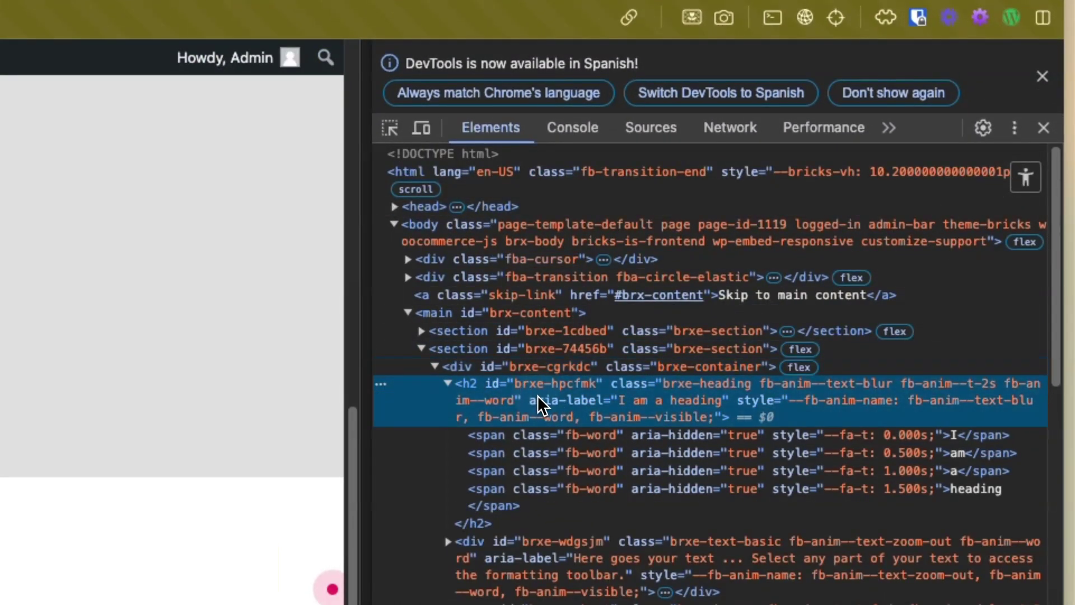
click(547, 437)
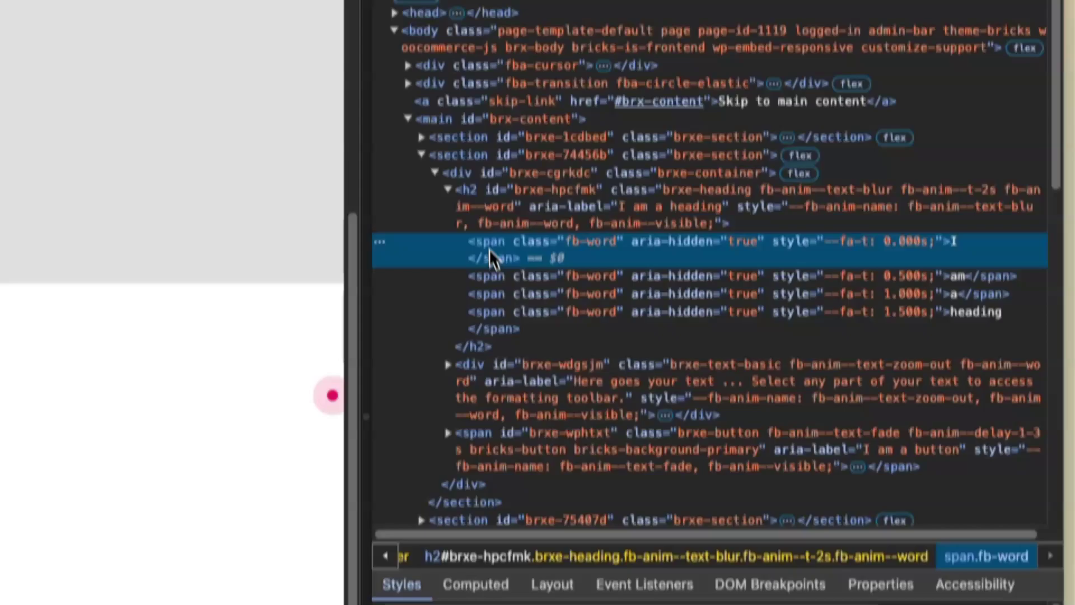
click(499, 469)
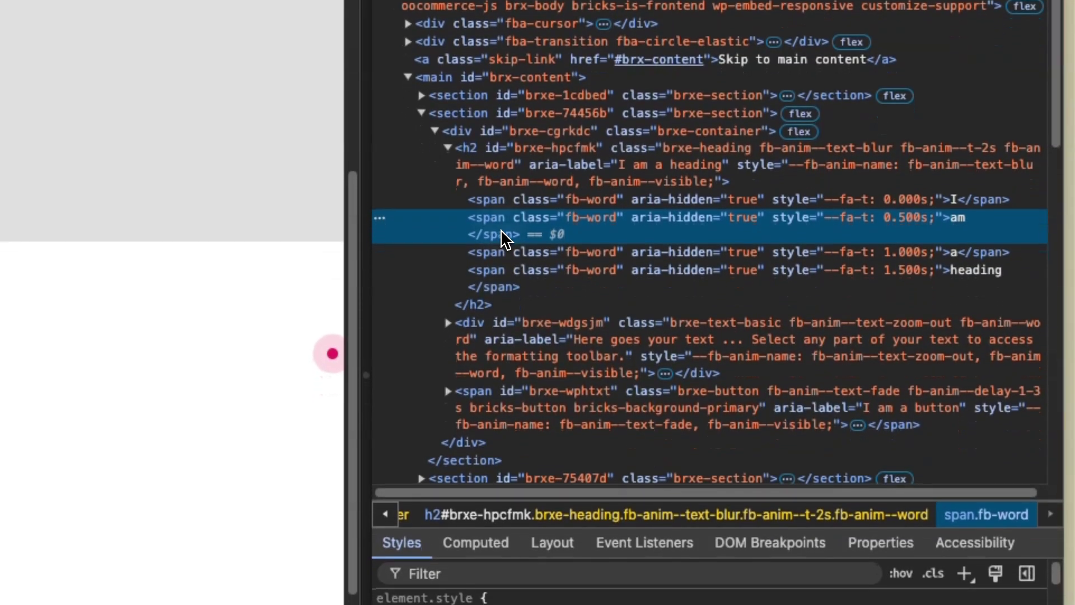
click(510, 489)
click(524, 507)
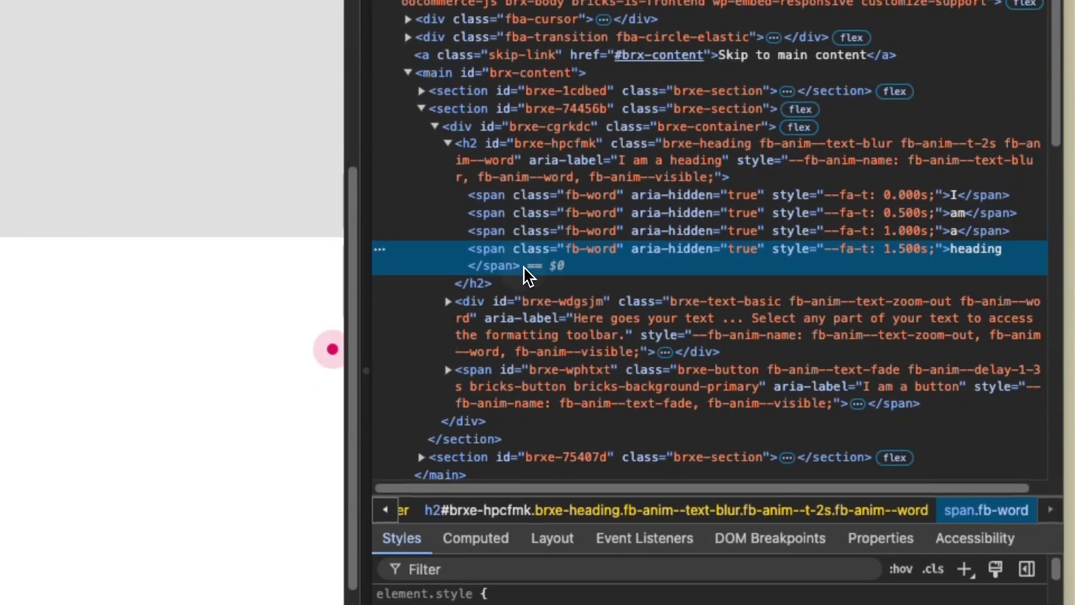
- Expand the basic text div in the DOM tree and examine its word spans
click(459, 310)
click(448, 300)
scroll(654, 397, down, 5)
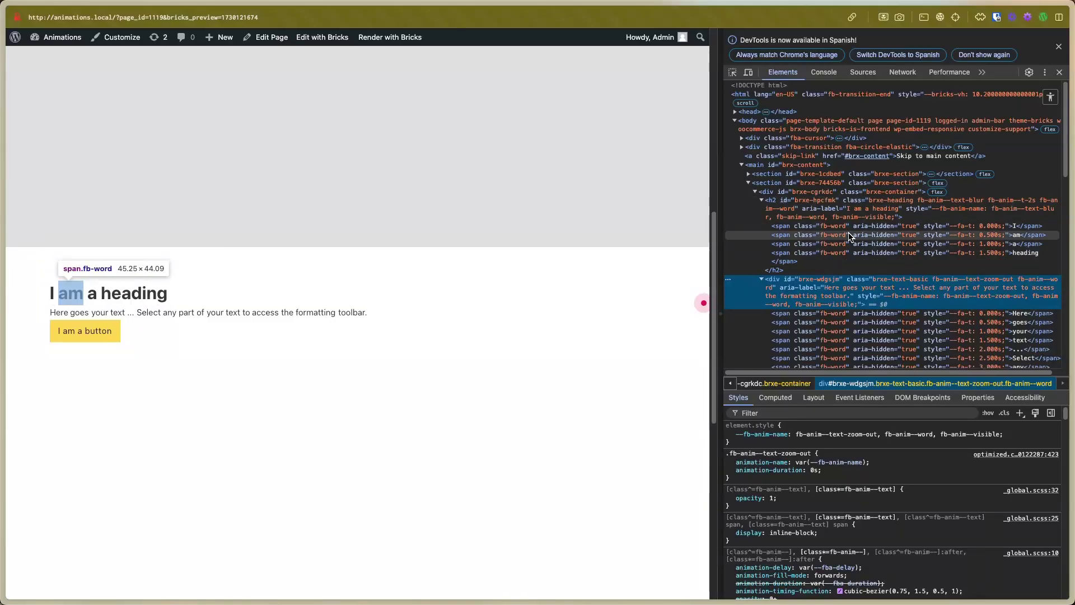
scroll(850, 236, down, 1)
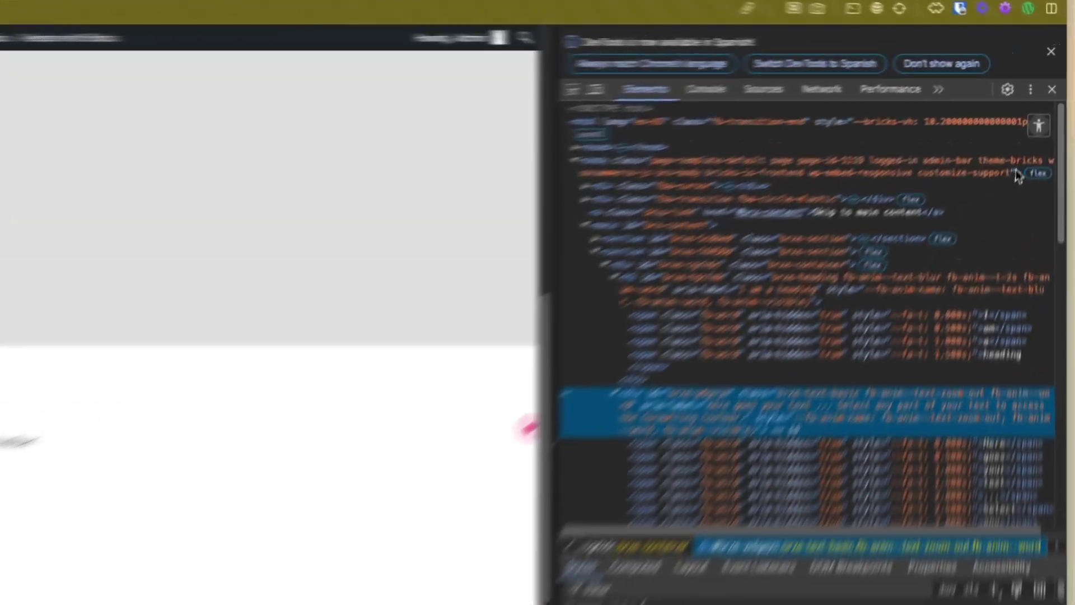
- Show the accessibility tree and examine the entries for the heading and the text below it
click(1050, 97)
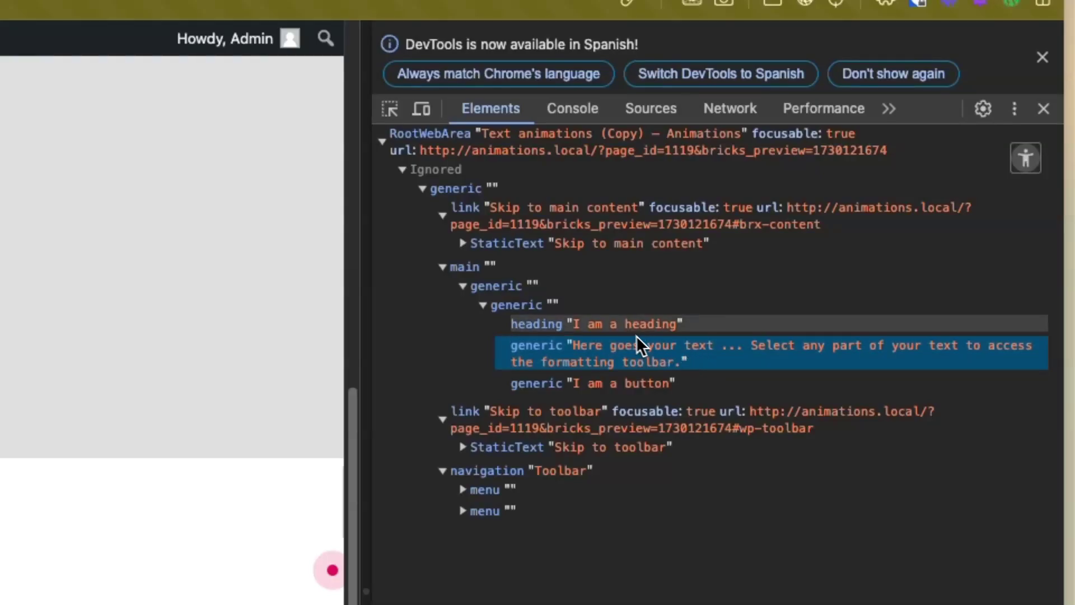
click(591, 325)
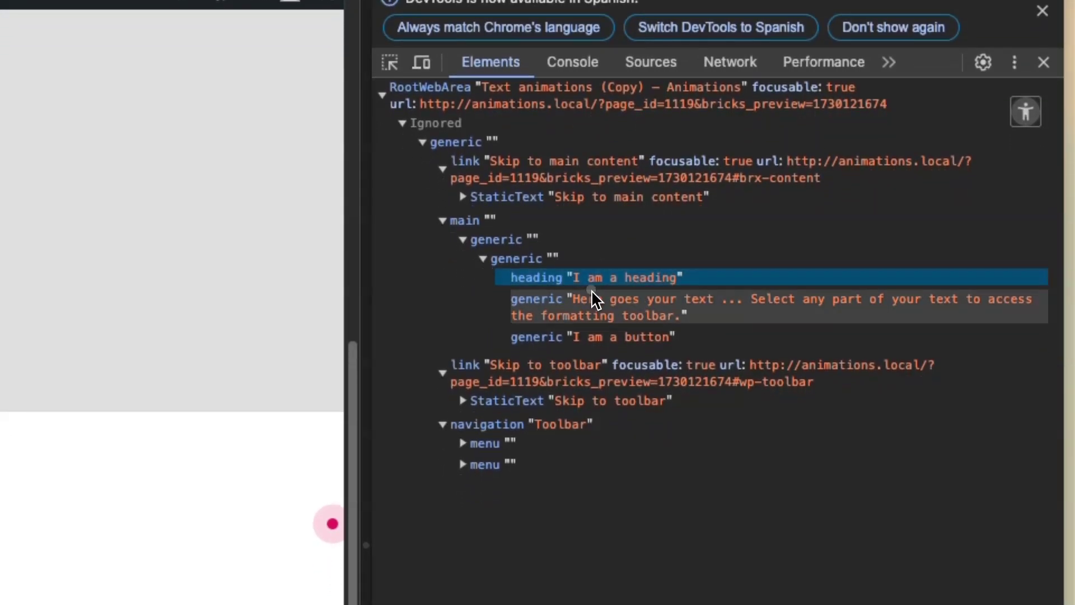
click(592, 292)
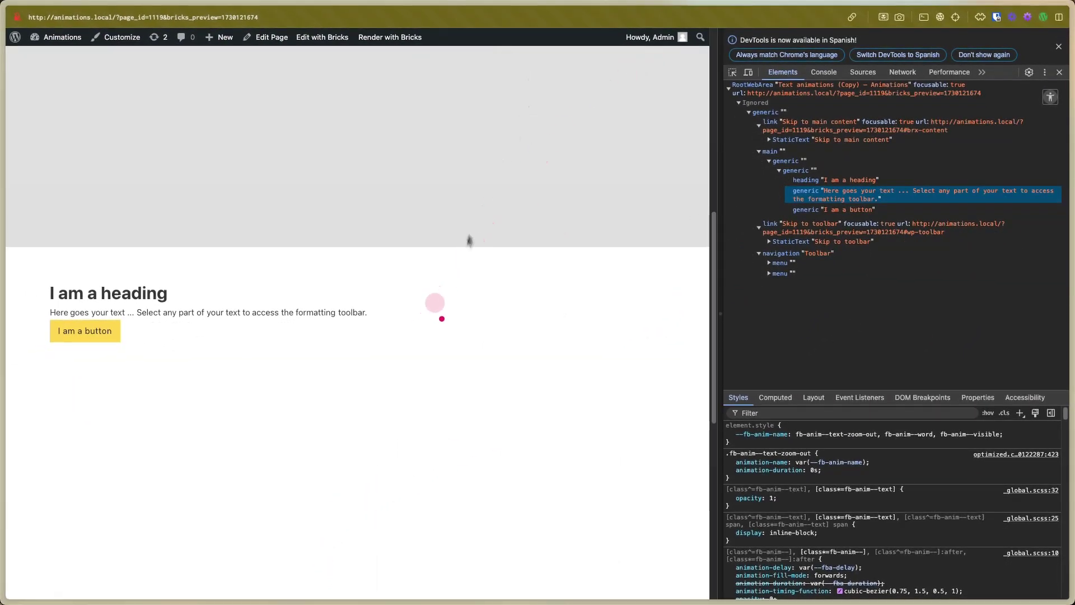
- Return to the Bricks editor and set the basic text element's HTML tag to p
key(ctrl+Tab)
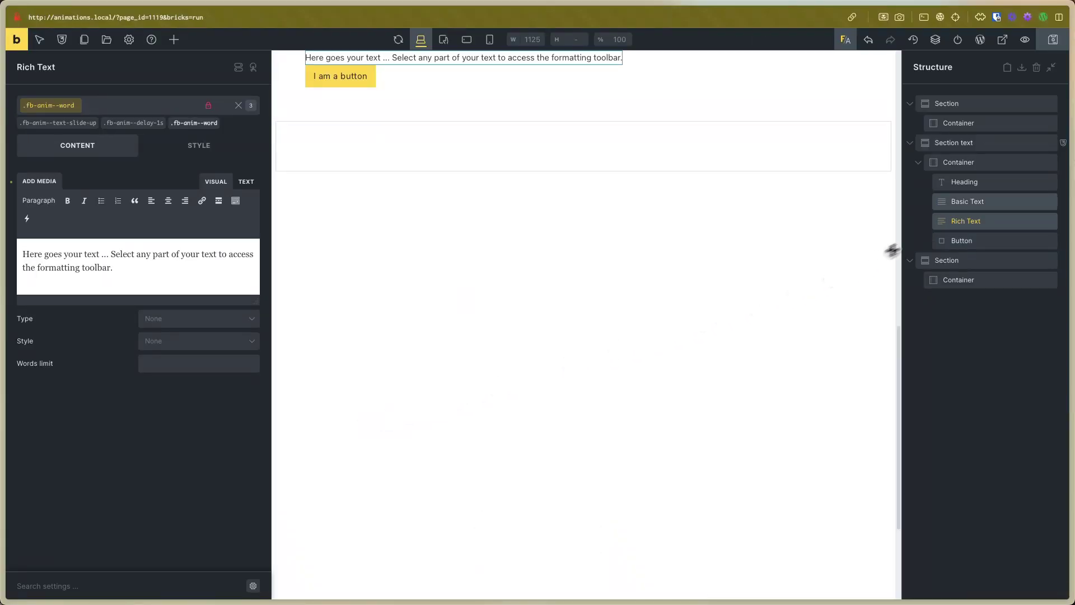
click(188, 279)
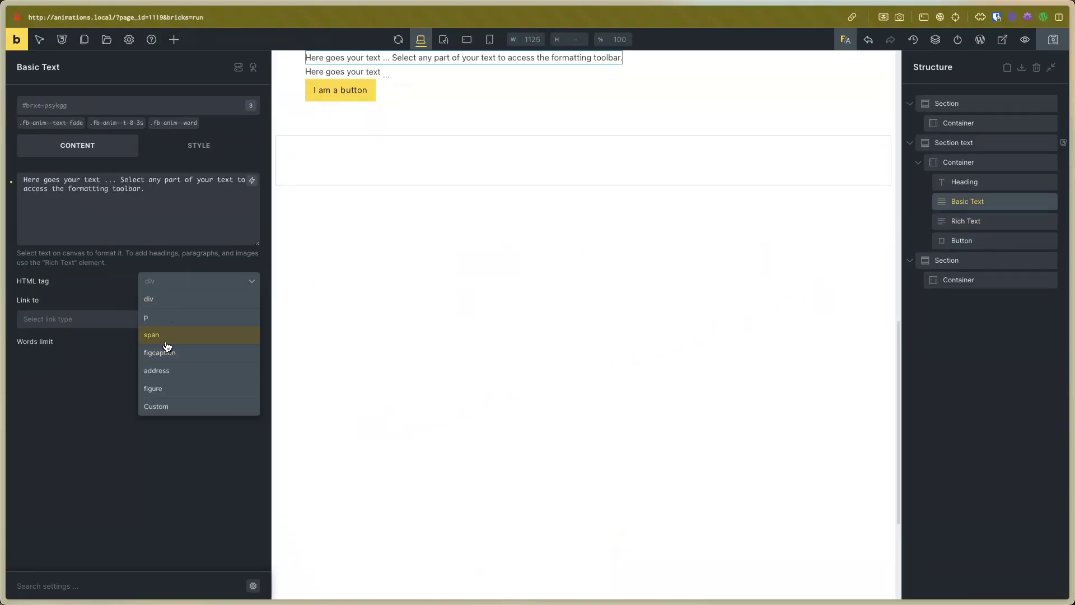
click(168, 317)
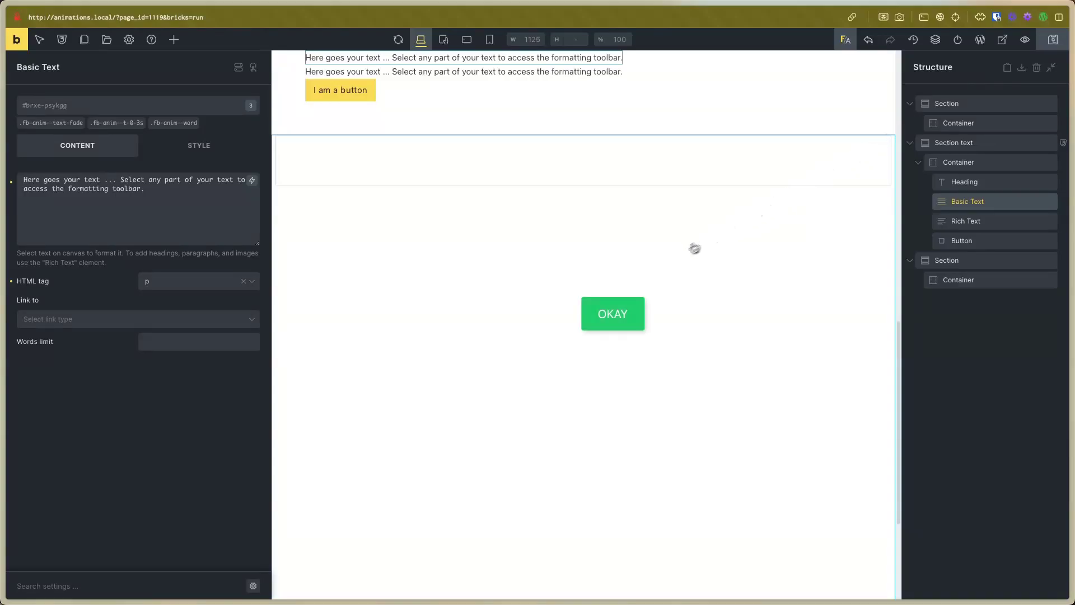
- Reload the page preview and examine the paragraph and button entries in the accessibility tree
key(ctrl+Tab)
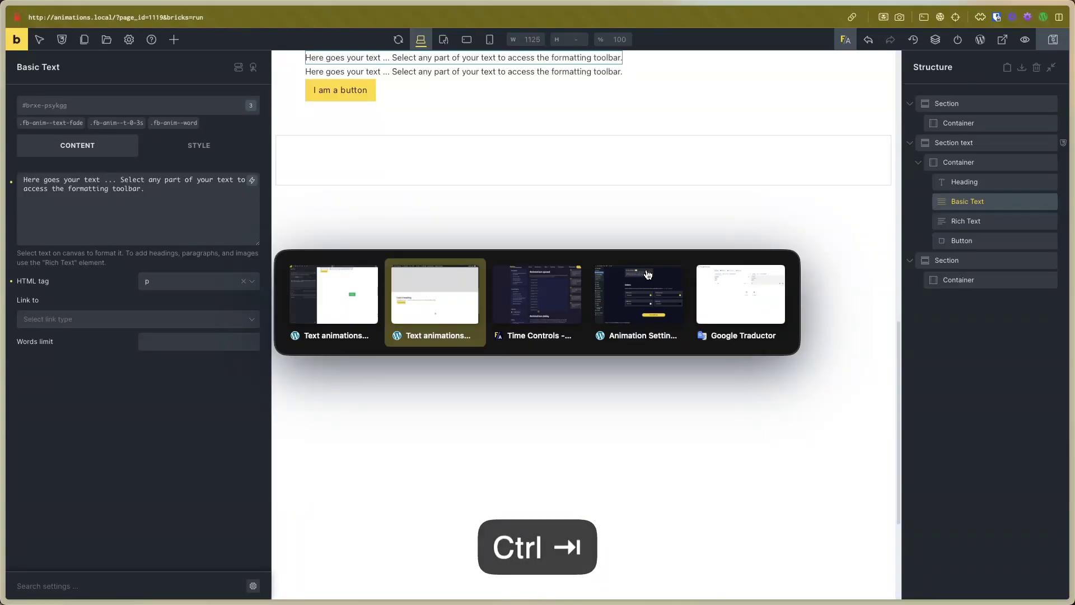
key(super+r)
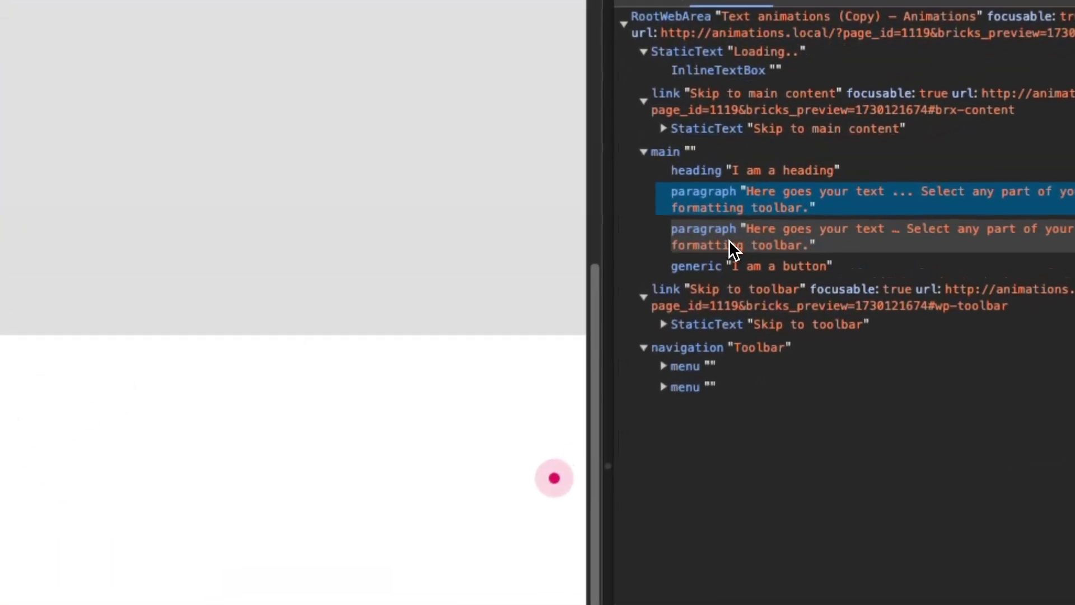
click(736, 269)
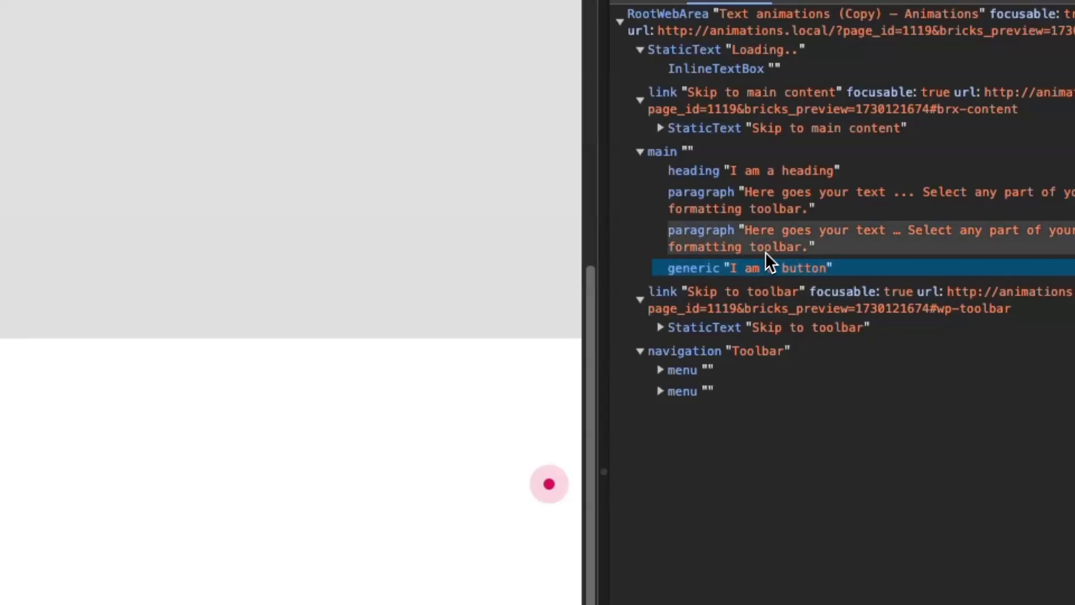
- Return to the Bricks editor and open the content settings of the heading element
key(ctrl+Tab)
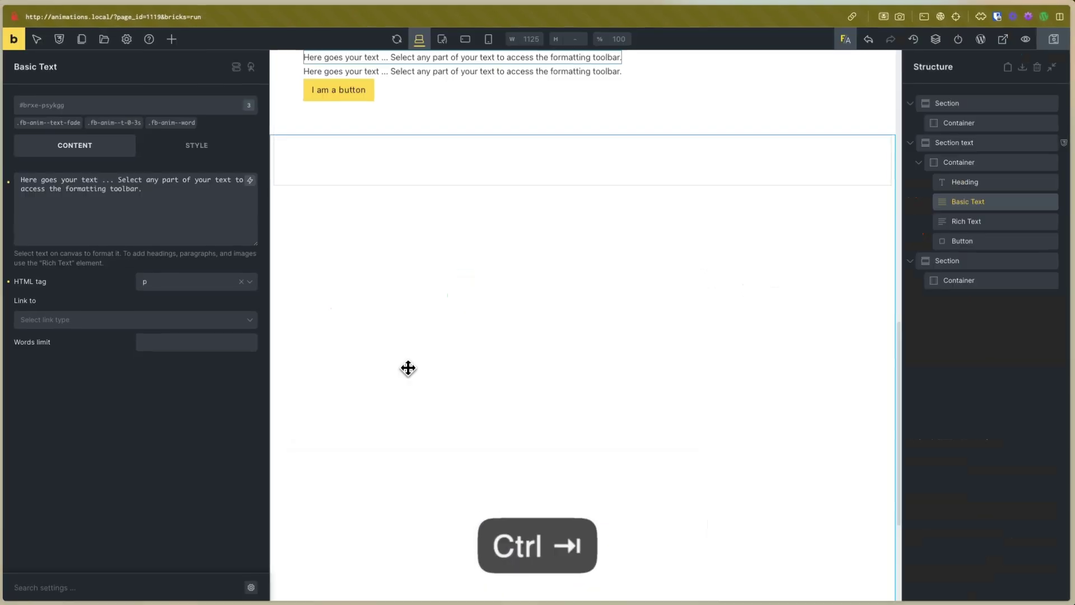
scroll(412, 368, up, 3)
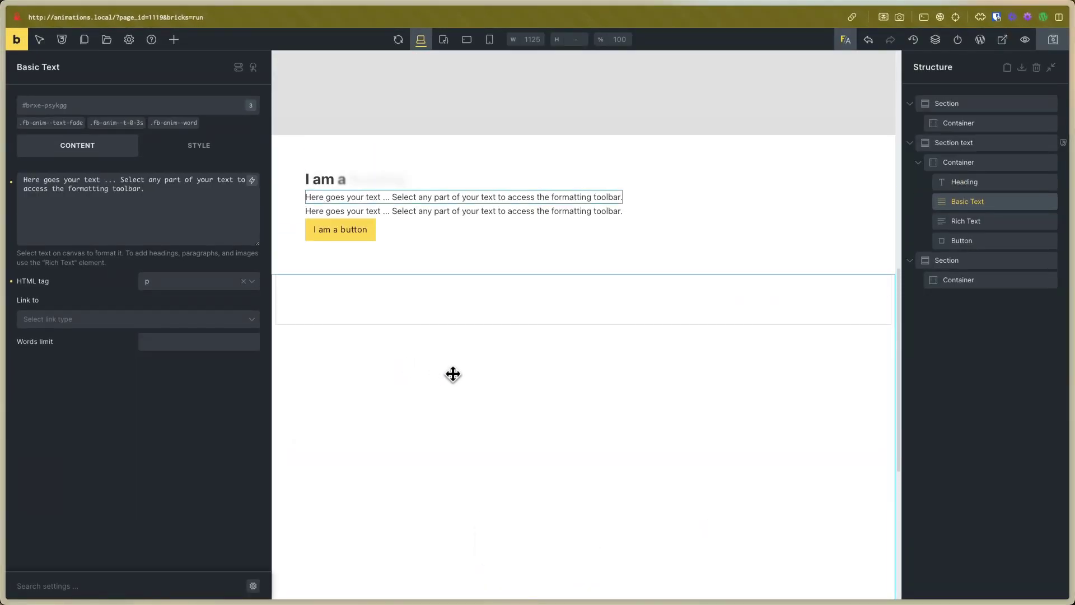
click(389, 182)
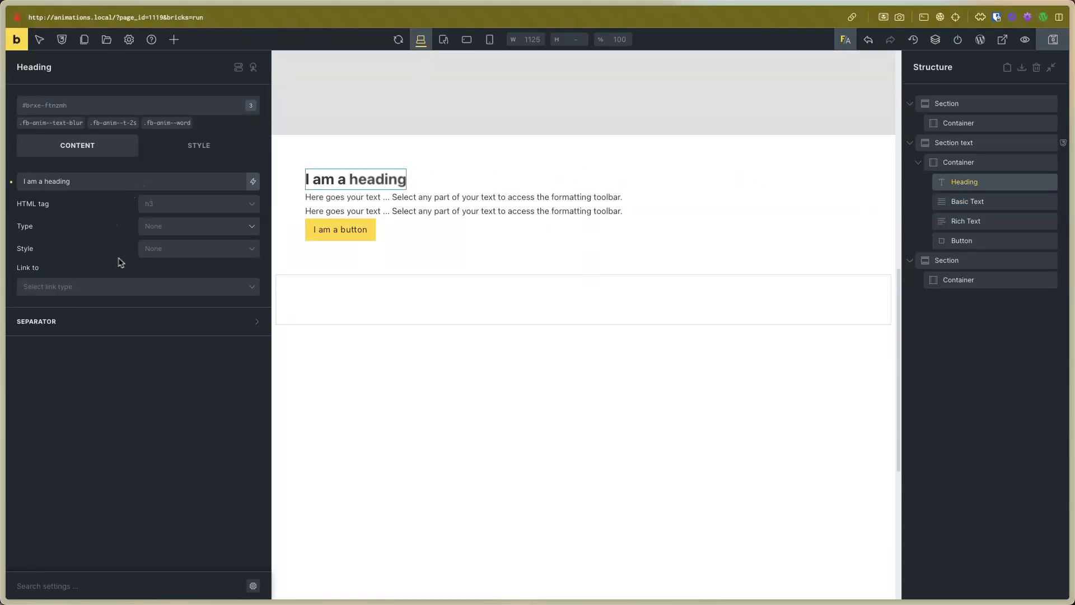
click(199, 147)
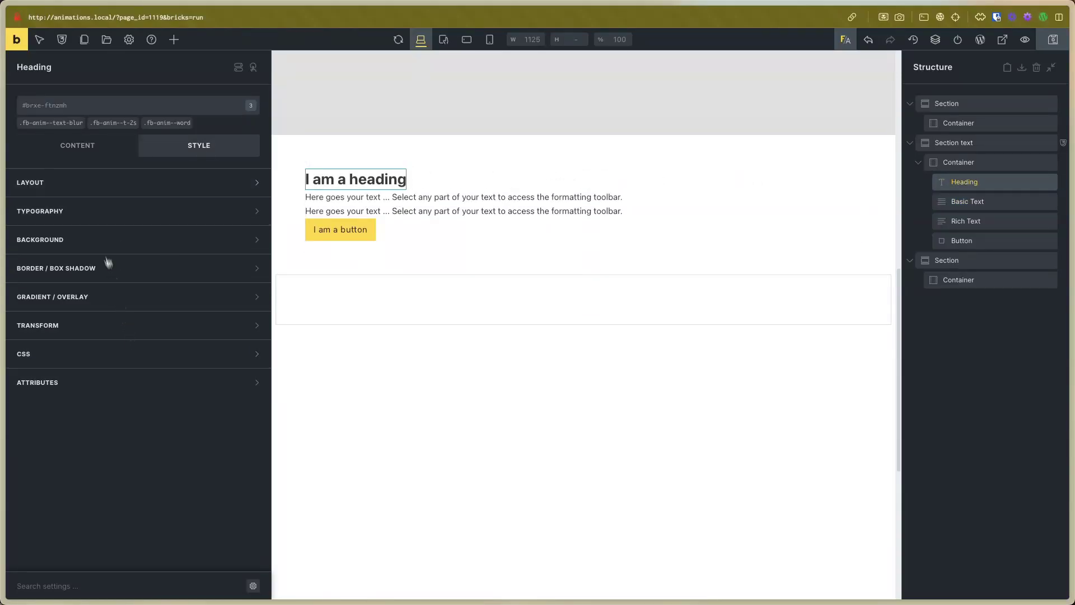
click(77, 145)
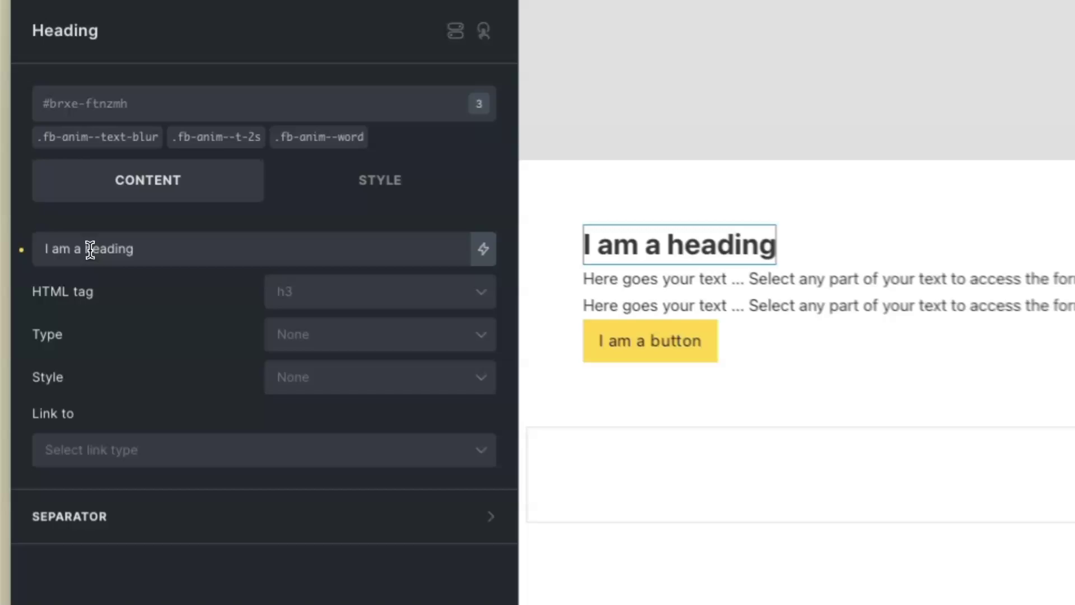
- Wrap the word "heading" in the heading element's text in <span> and </span> tags
click(55, 199)
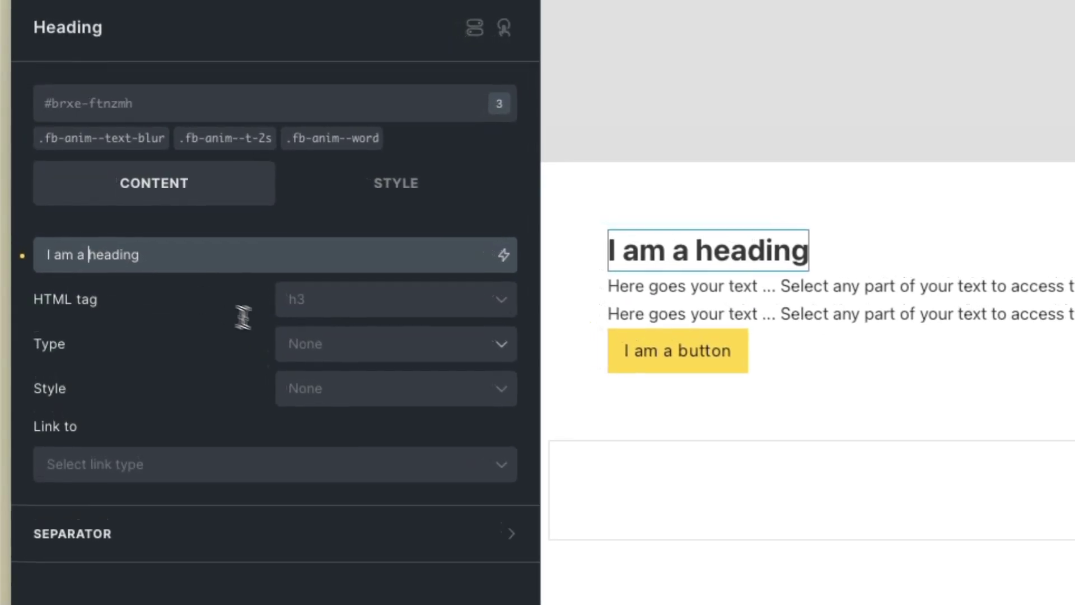
text(<>)
key(Left)
text(spam)
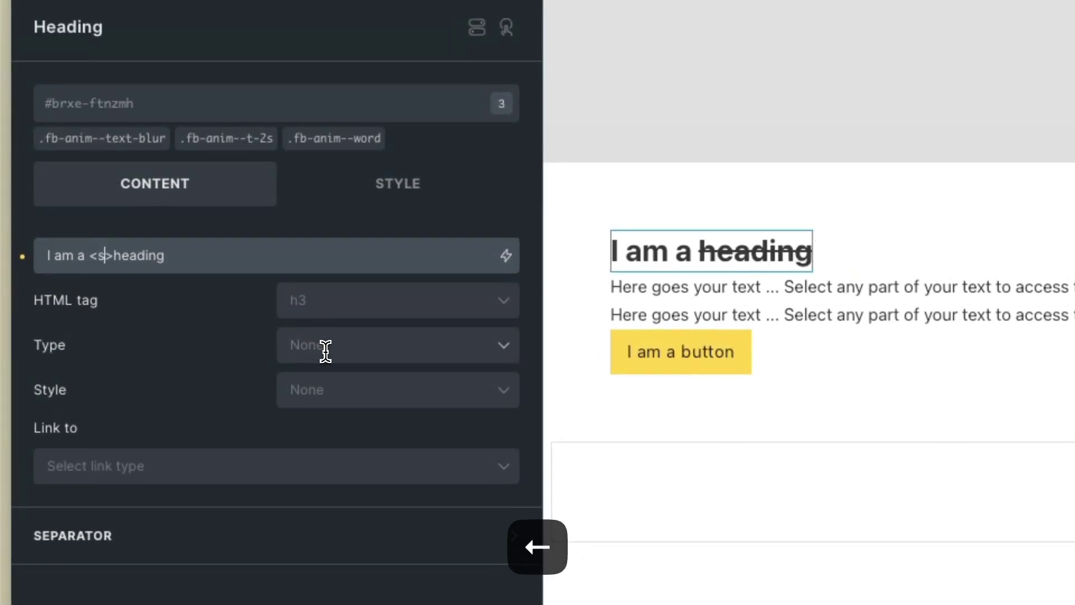
key(BackSpace)
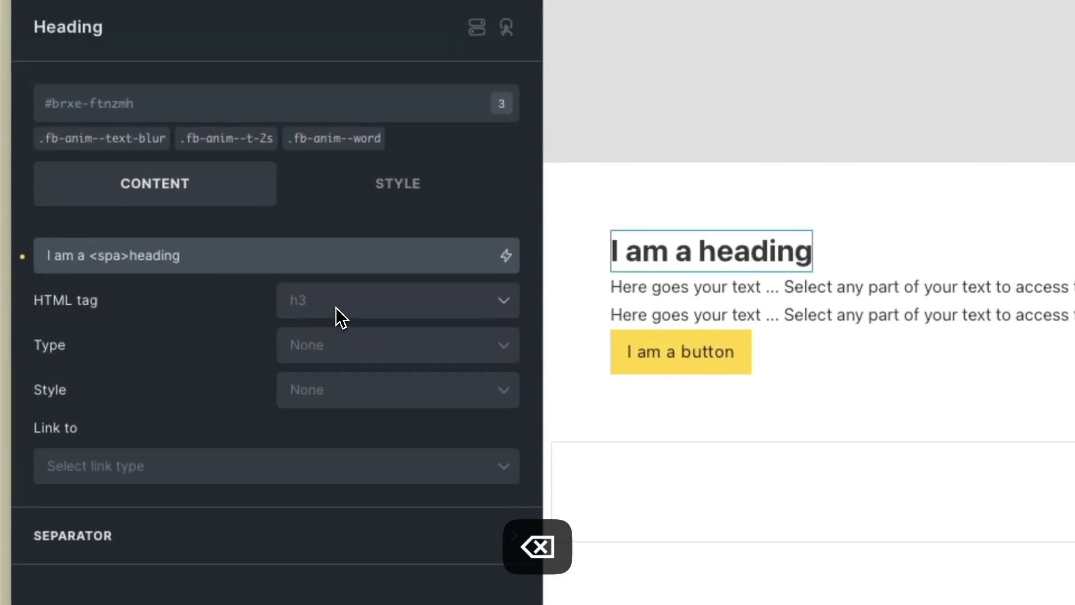
text(n)
click(292, 253)
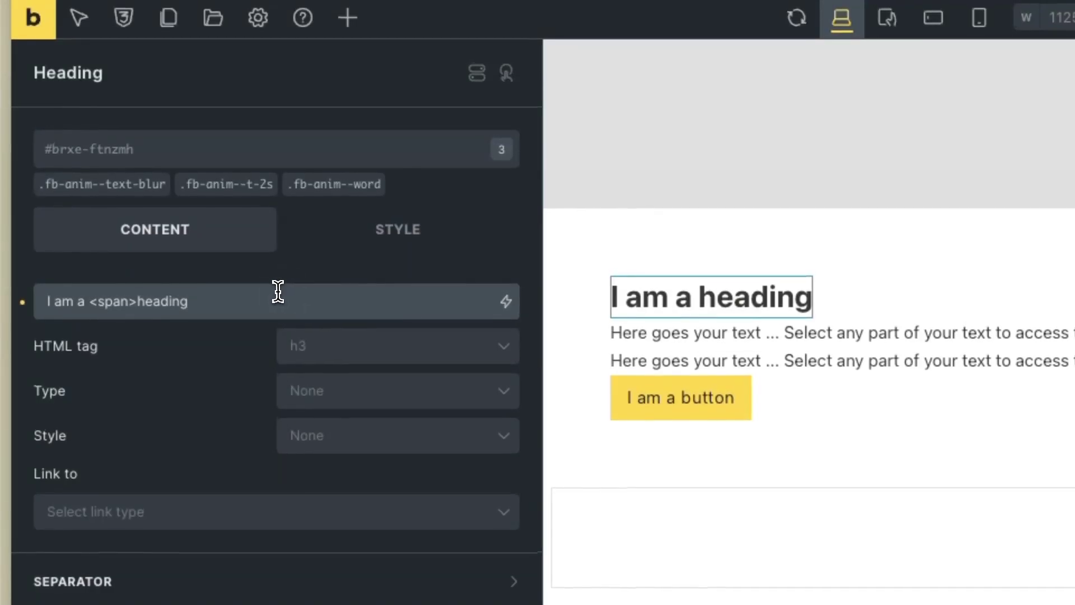
text(<>)
key(Left)
text(/span)
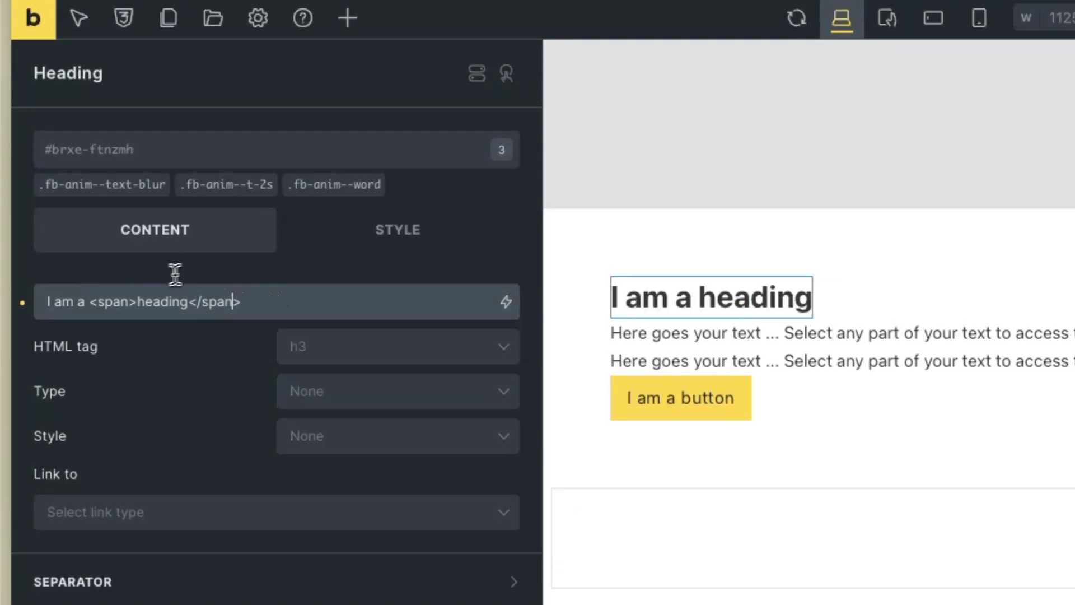
- Add the attribute class="text-primary" to the opening span tag in the heading's text
click(131, 301)
text(cla)
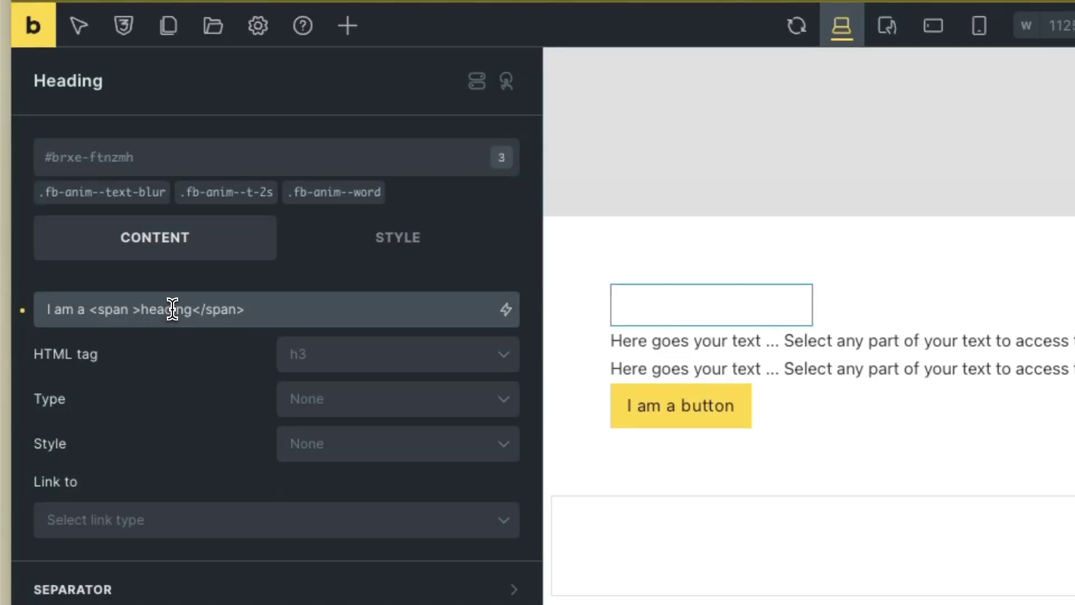
text(ss="")
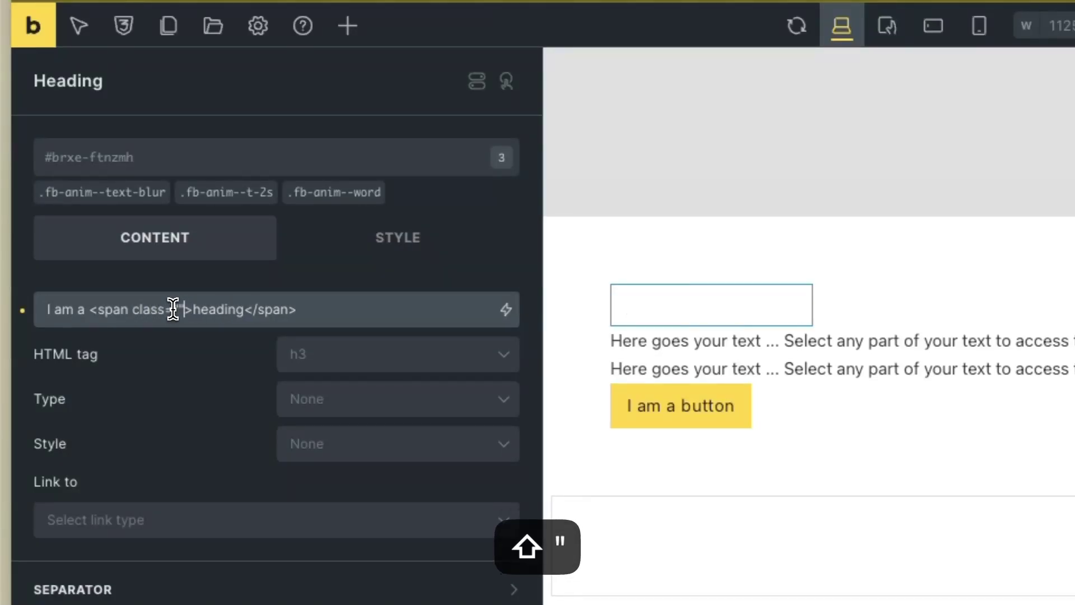
text(pr)
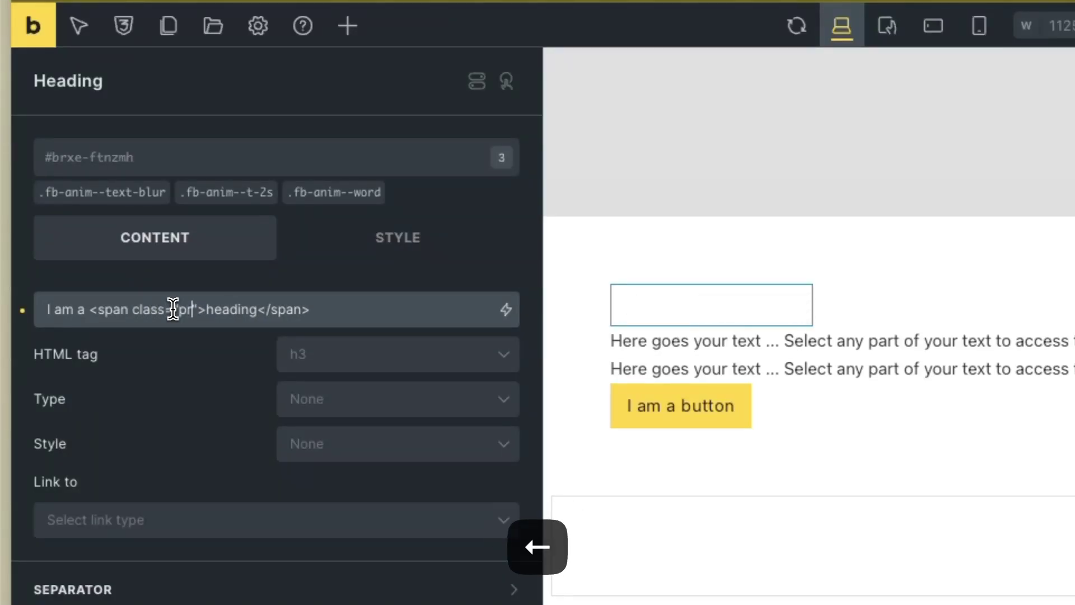
key(BackSpace)
key(BackSpace)
text(text)
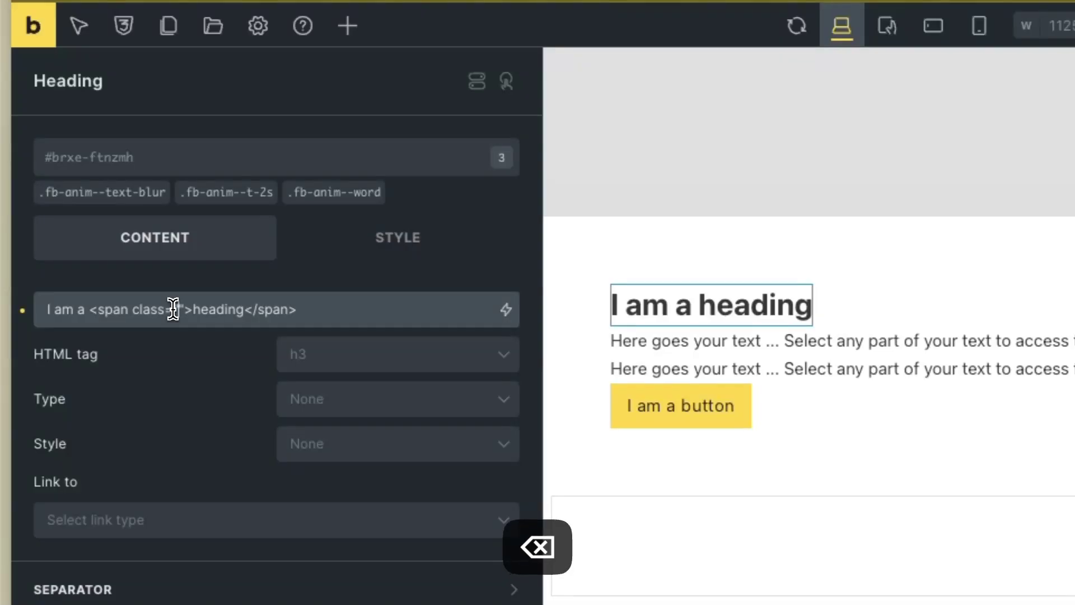
text(-primary)
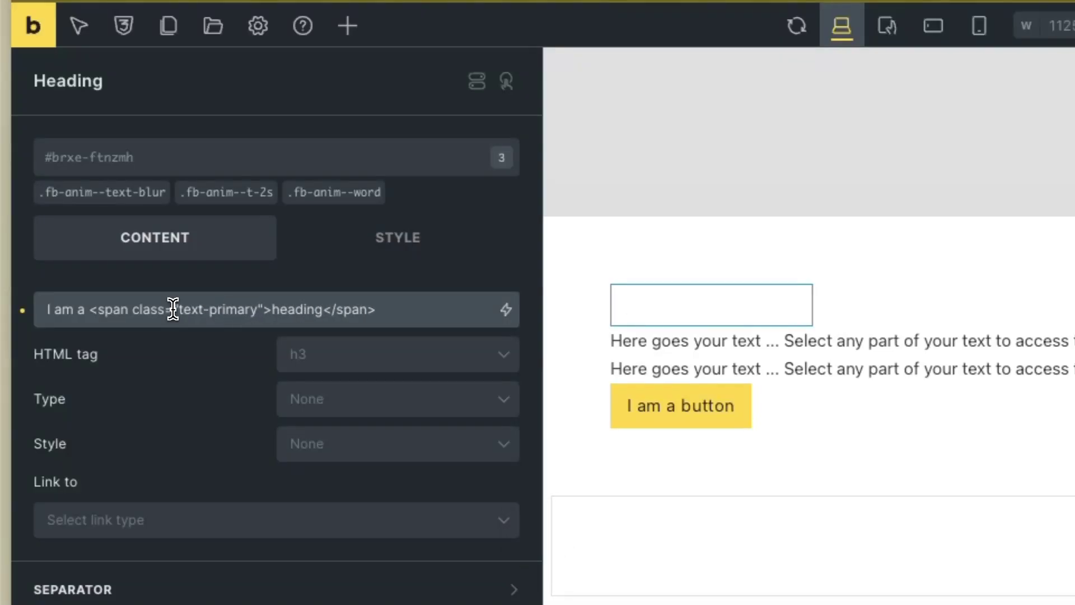
- Add custom CSS to the heading that sets color: red; for the selector %root% .text-primary
click(451, 246)
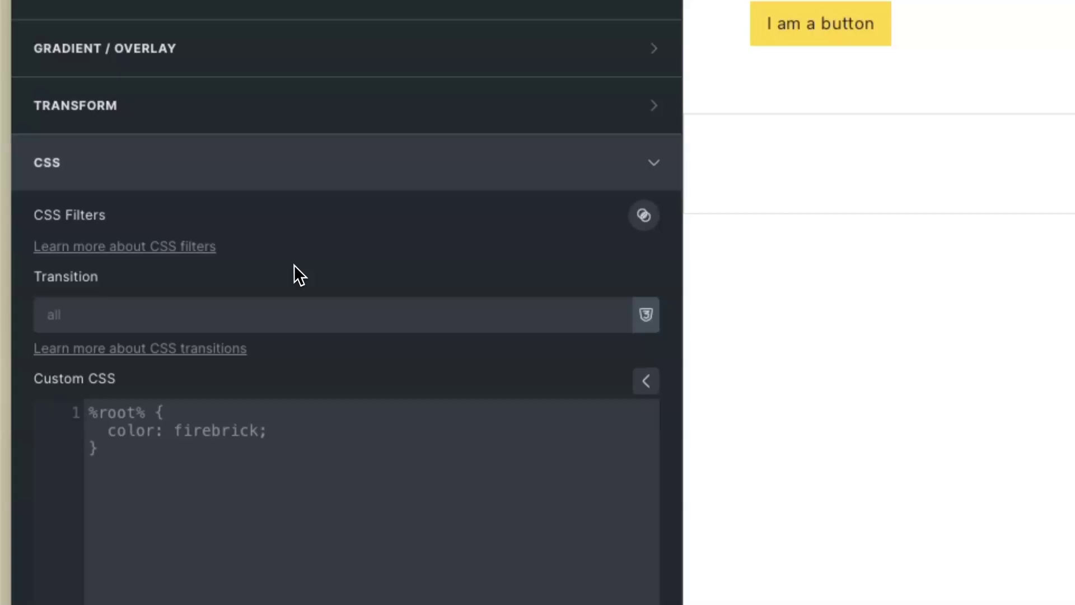
click(281, 385)
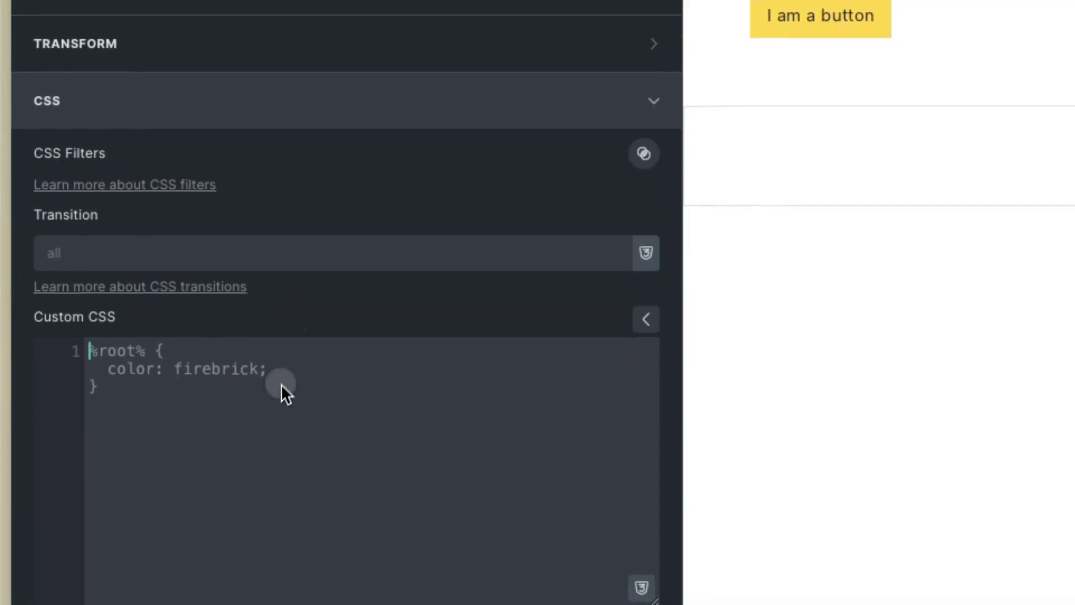
text(%root%)
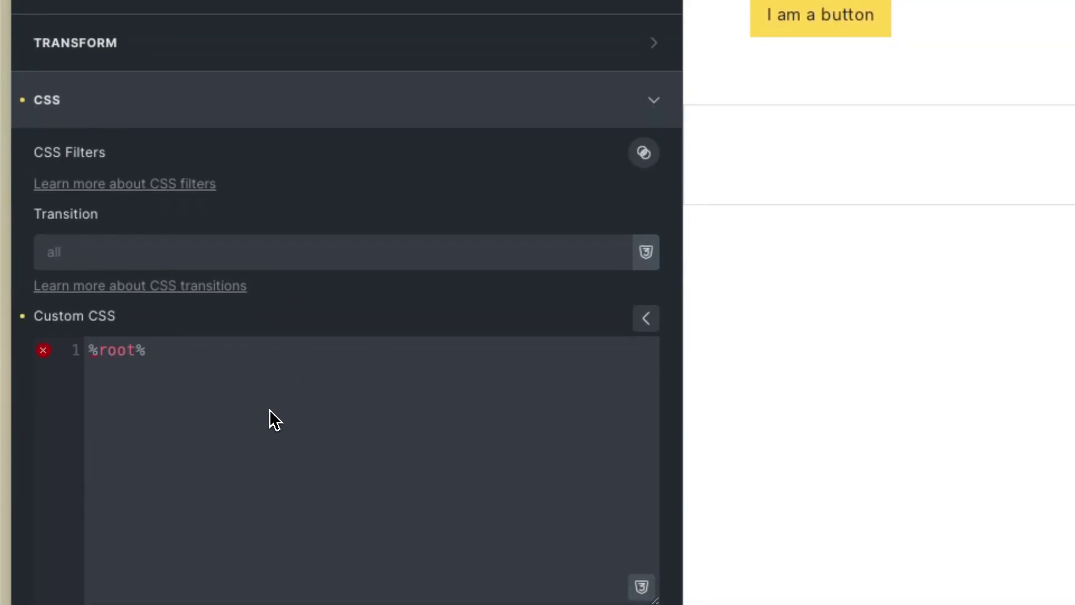
text( .text-primary{)
key(Return)
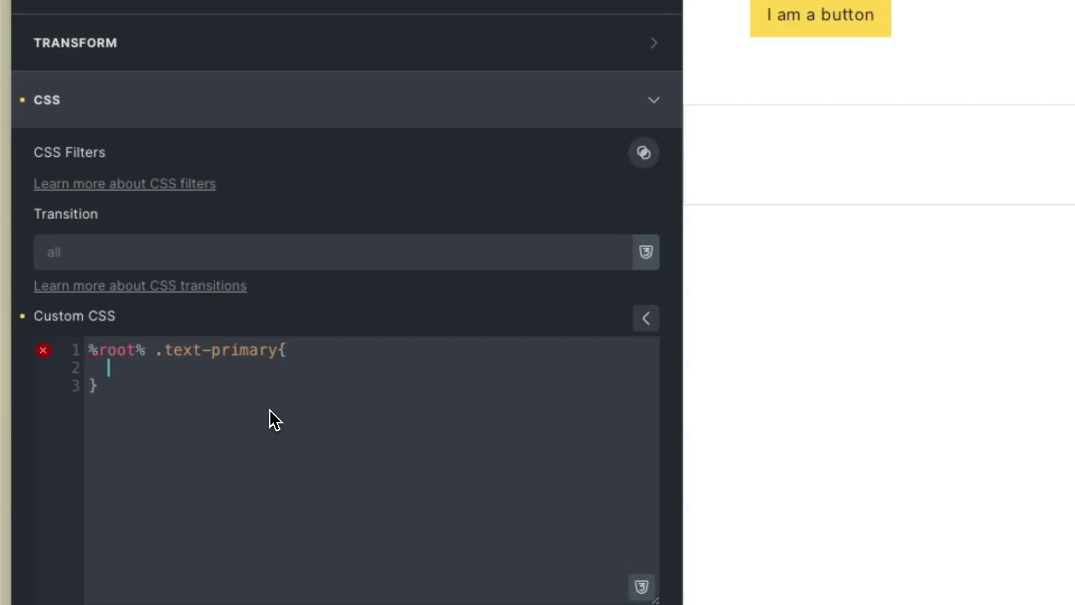
text(colore)
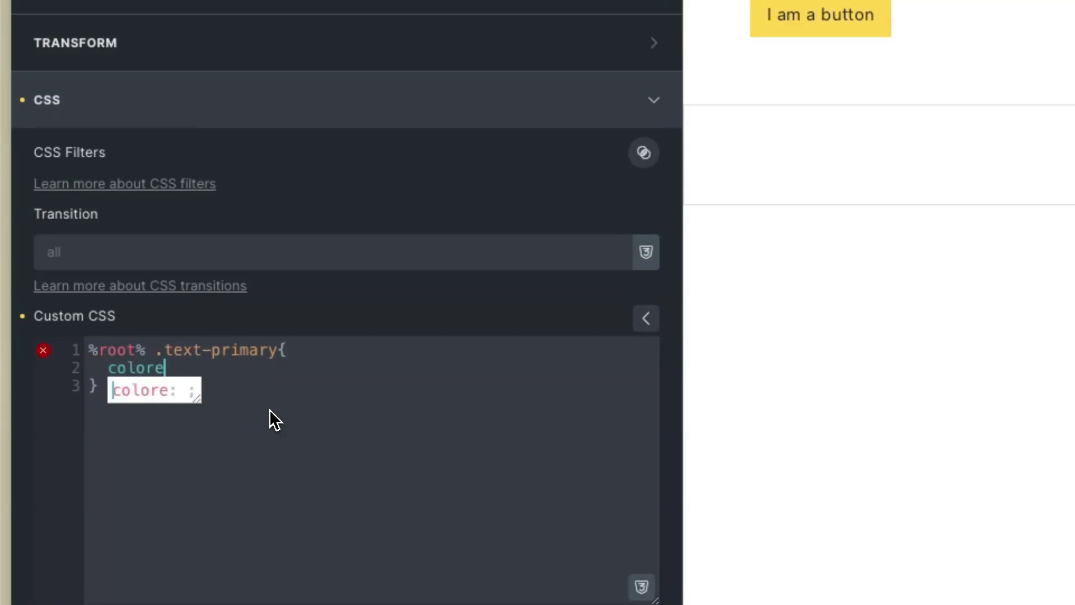
key(BackSpace)
text(: red;)
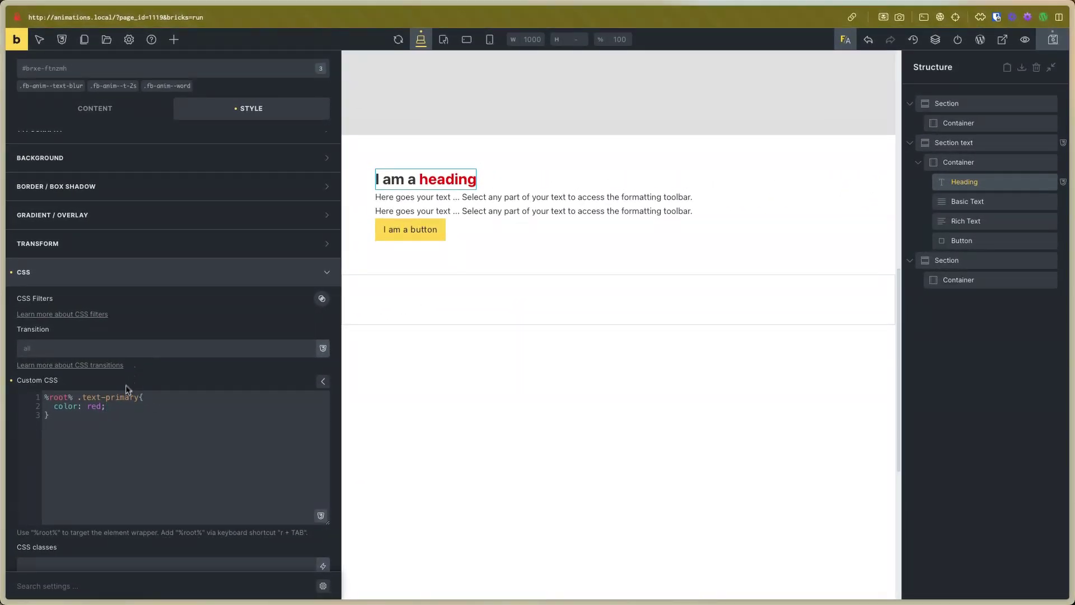
- Replace the .text-primary selector in the heading's custom CSS with span and toggle Fancy Animations in the editor
click(95, 110)
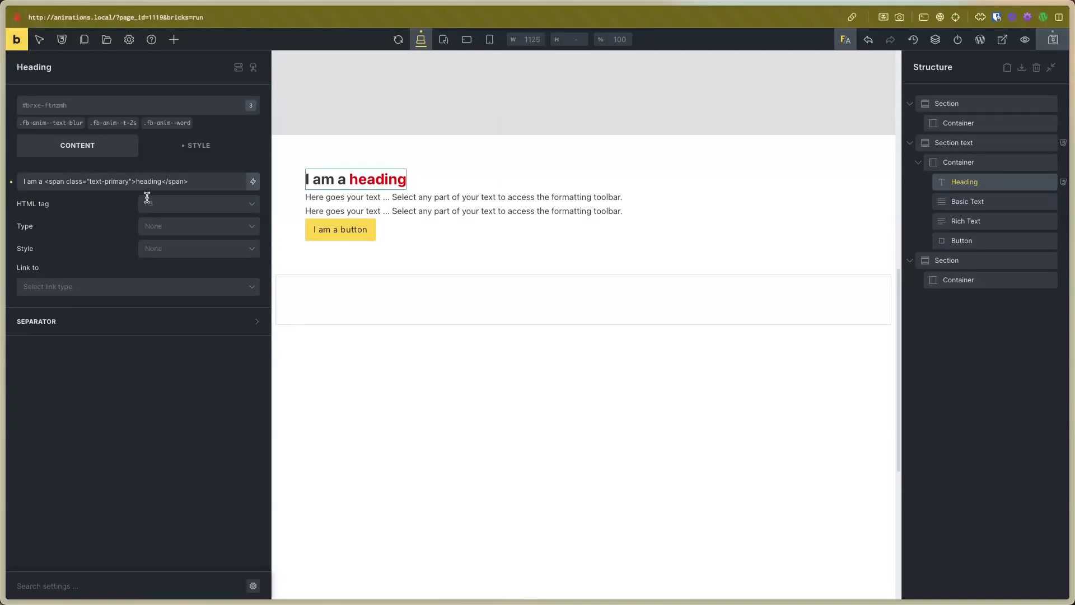
double_click(118, 184)
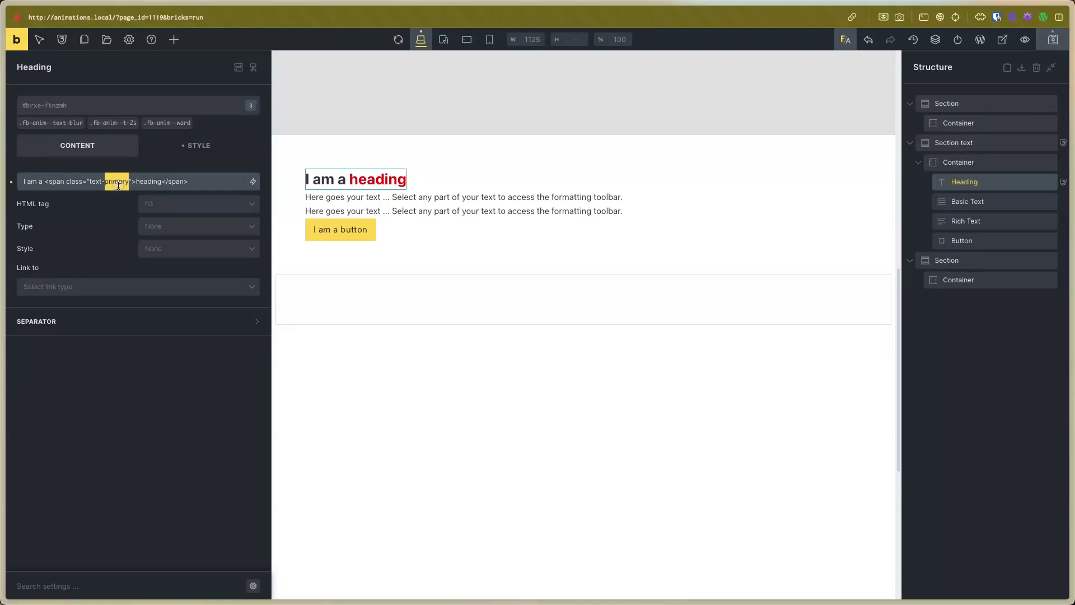
click(182, 147)
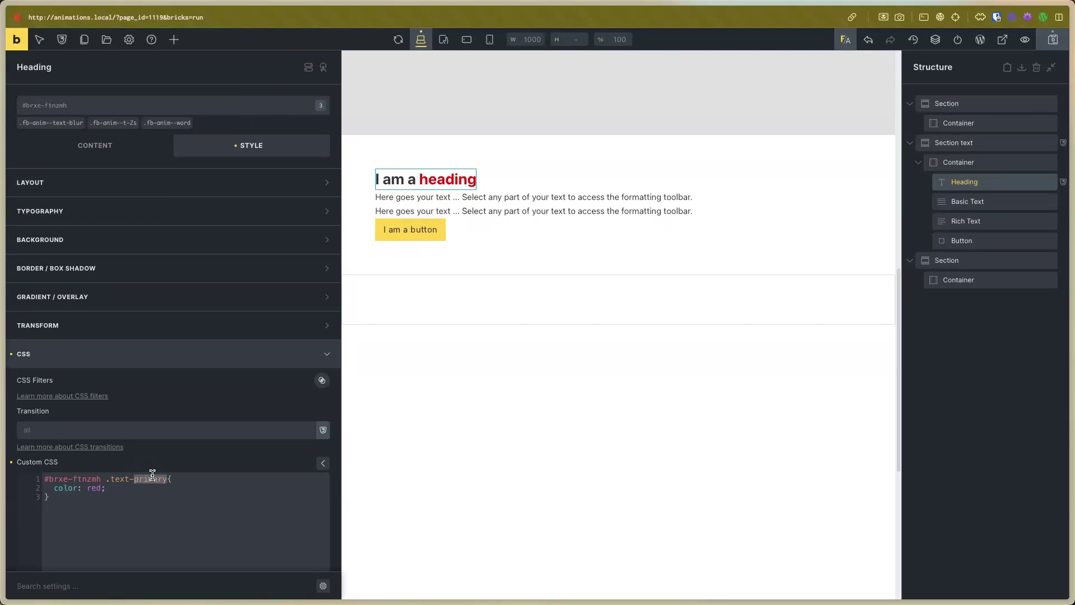
key(BackSpace)
key(BackSpace)
key(BackSpace)
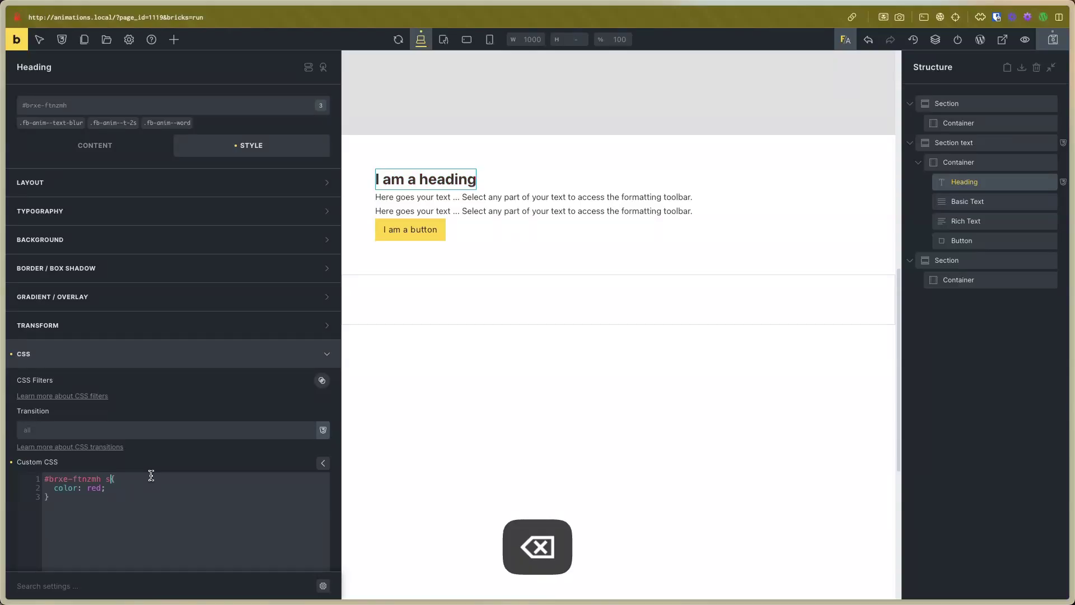
text(pan{)
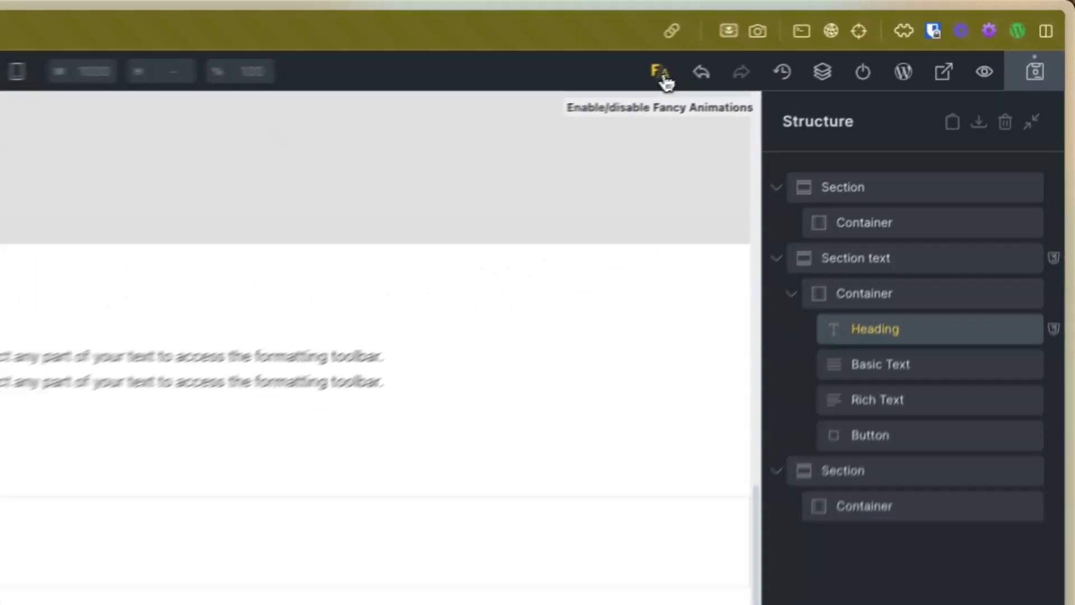
click(847, 42)
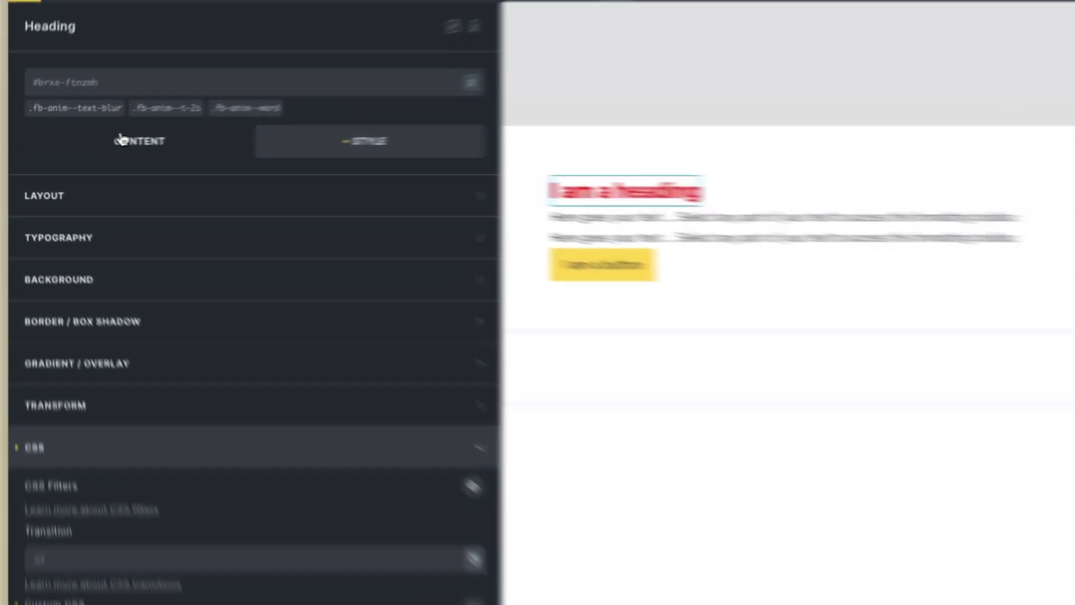
- Copy the class name text-primary from the span tag in the heading's text, leaving the text intact
click(95, 147)
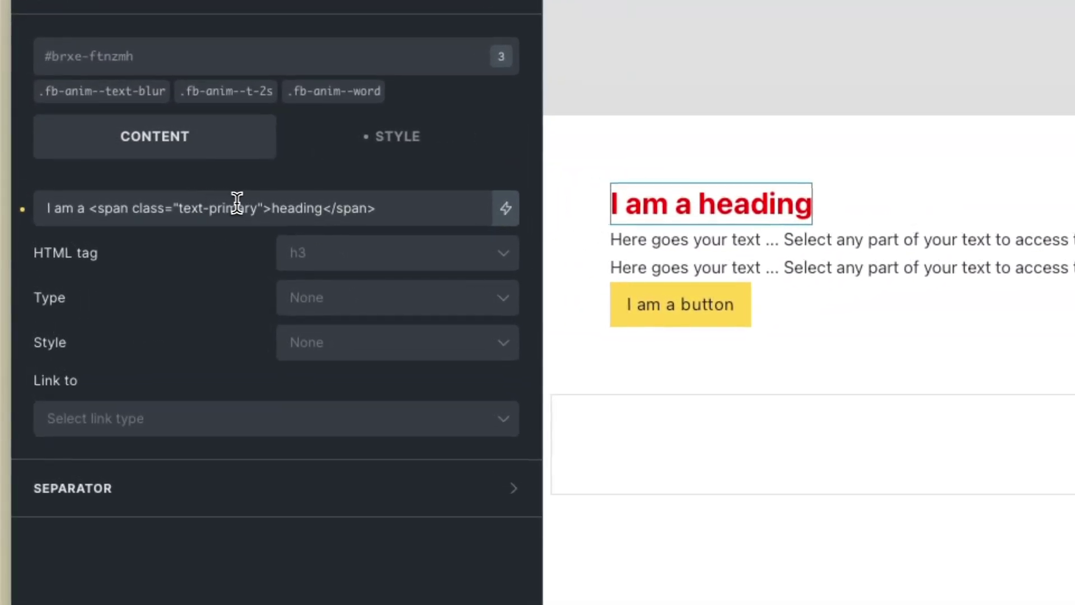
drag(258, 209, 189, 210)
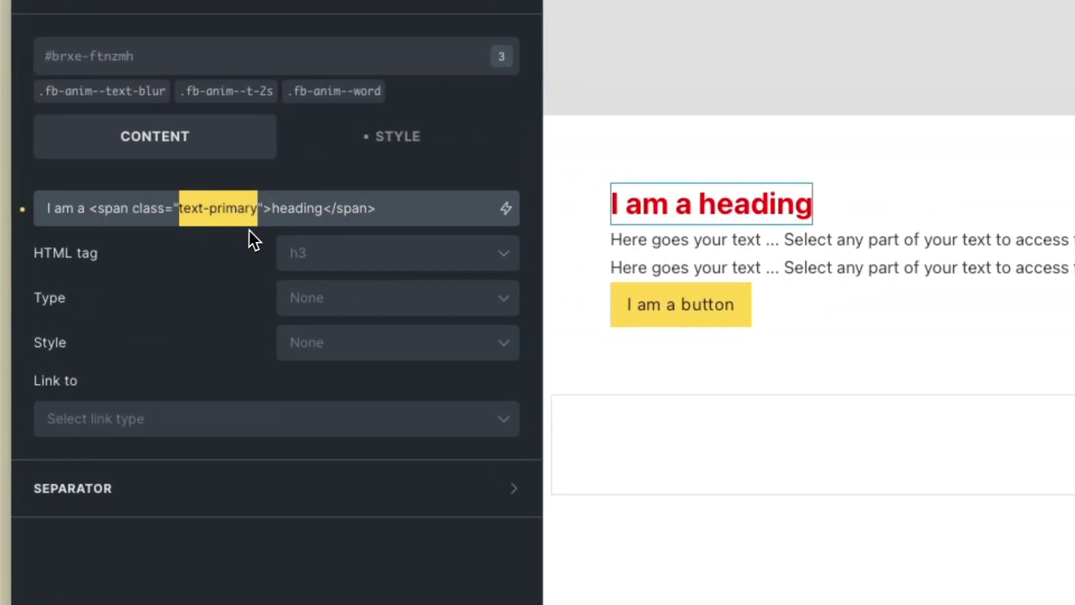
key(super+x)
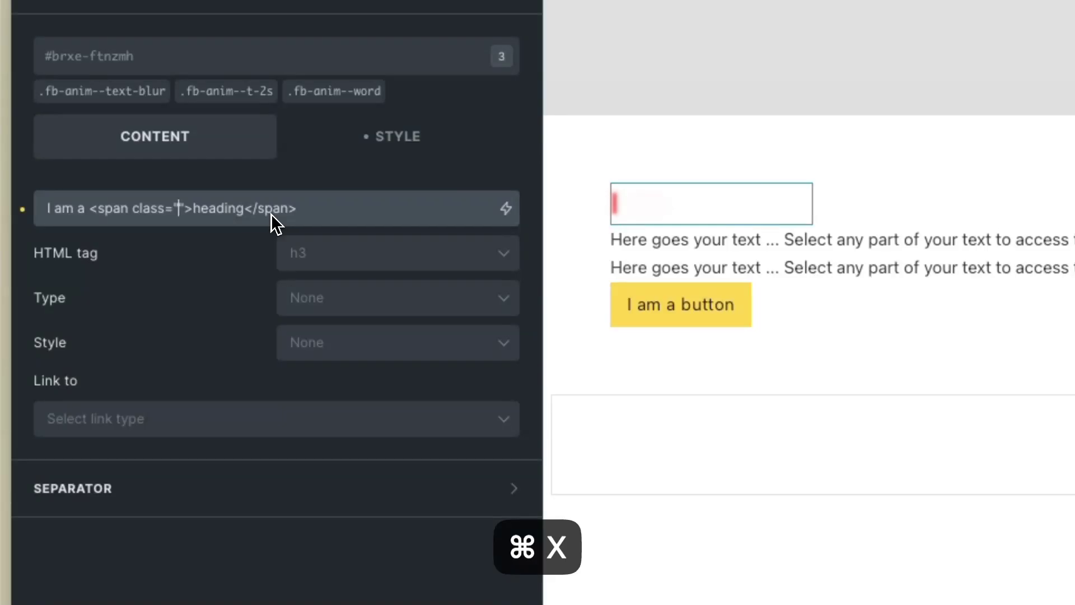
key(super+z)
key(super+c)
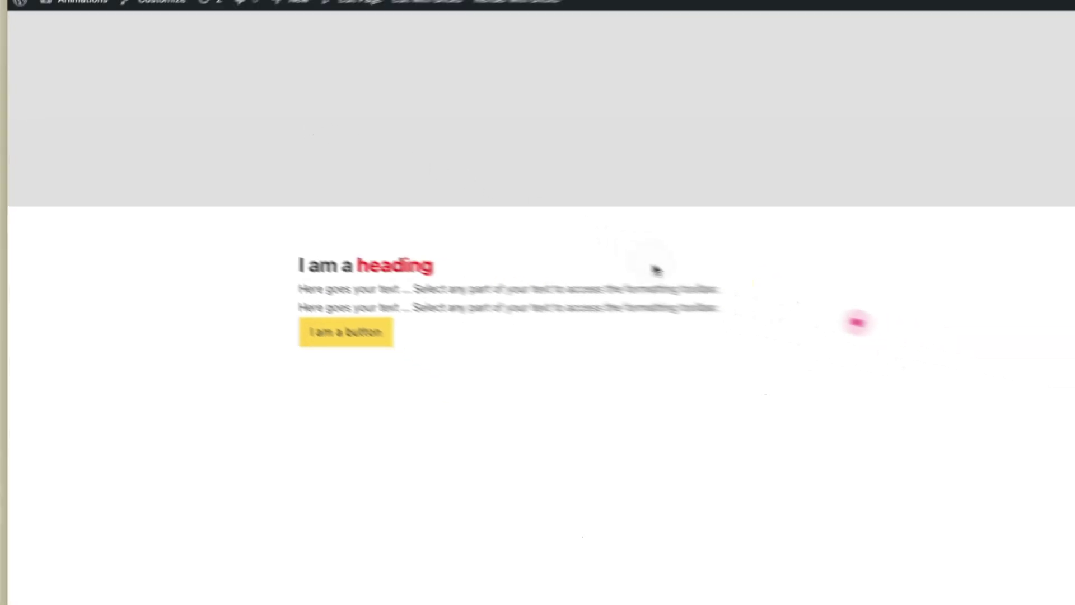